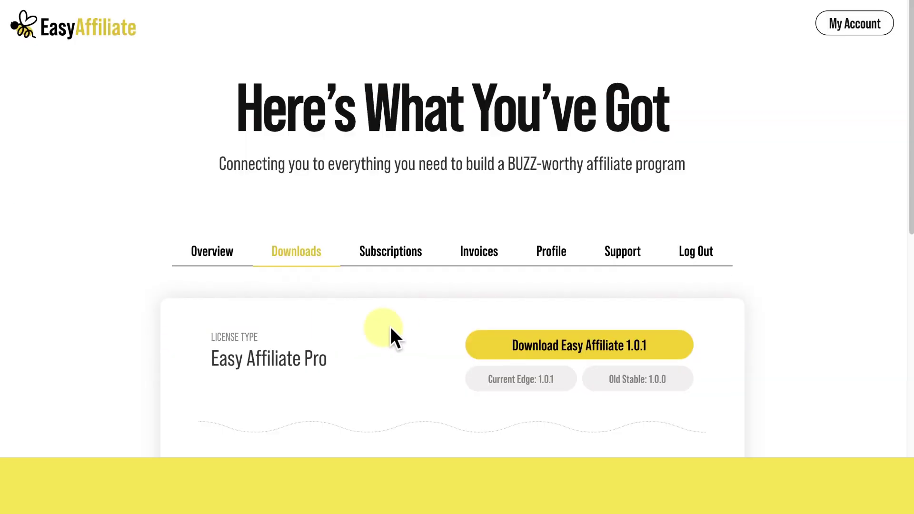
# Download the Easy Affiliate 1.0.1 release so it can be installed and its wizard launched.
pyautogui.click(552, 327)
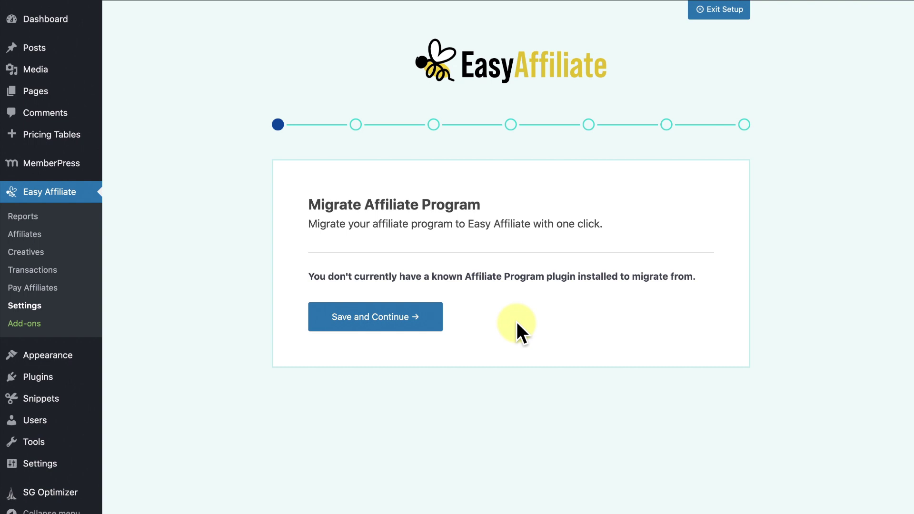
# Skip migration and save eCommerce Setup with the MemberPress integration active.
pyautogui.click(431, 324)
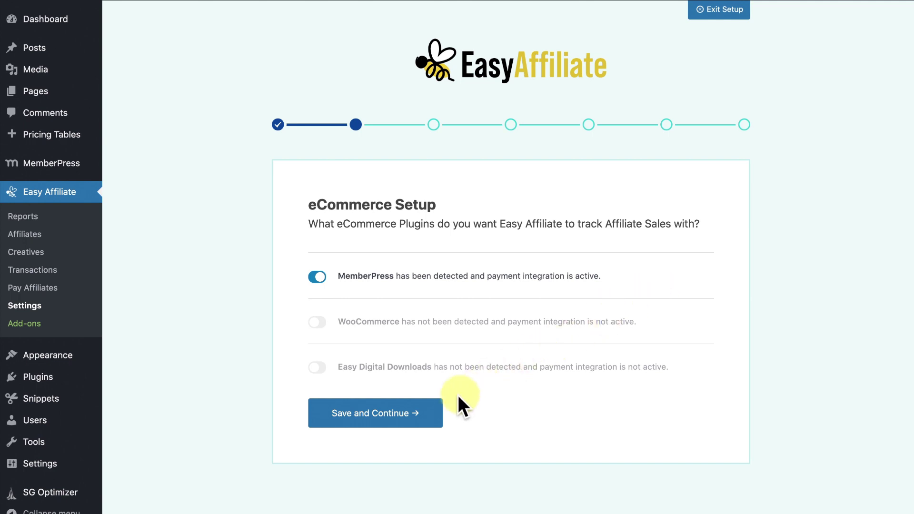
pyautogui.click(425, 417)
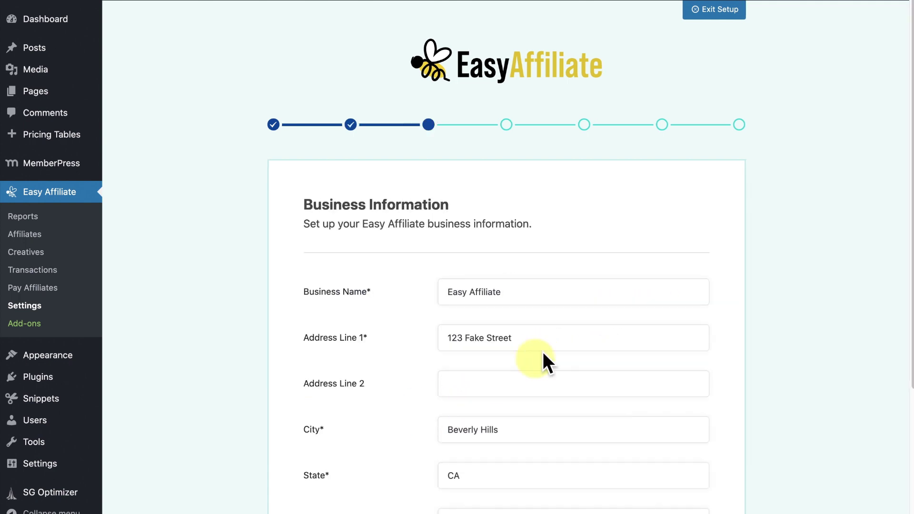
# Save the Business Information form and move on to Affiliate Registration Information.
pyautogui.moveTo(909, 127); pyautogui.dragTo(908, 290)
pyautogui.click(373, 465)
pyautogui.moveTo(908, 123); pyautogui.dragTo(908, 220)
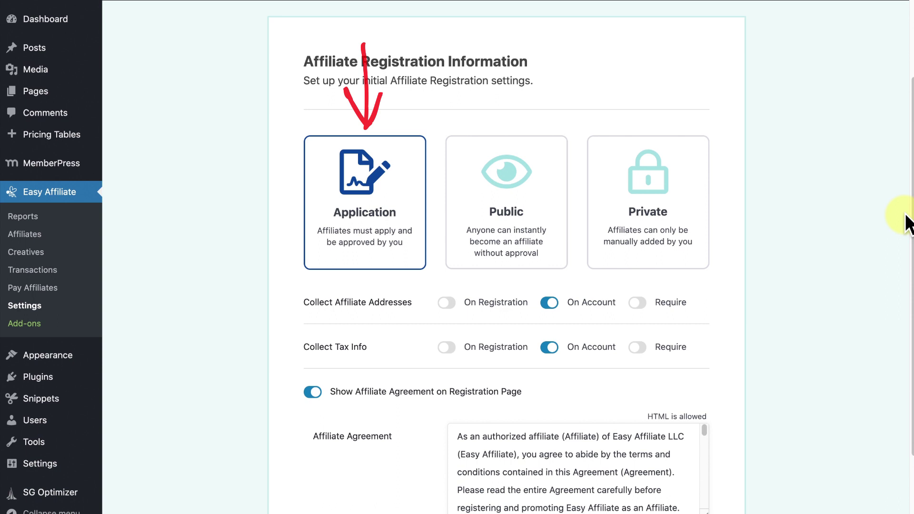
# Choose Application as the registration type so affiliates must apply and be approved.
pyautogui.click(537, 215)
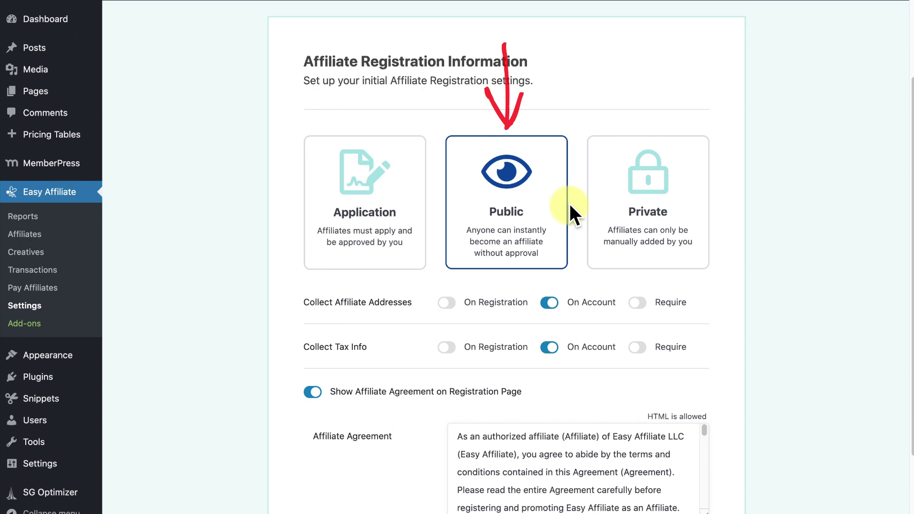
pyautogui.click(598, 213)
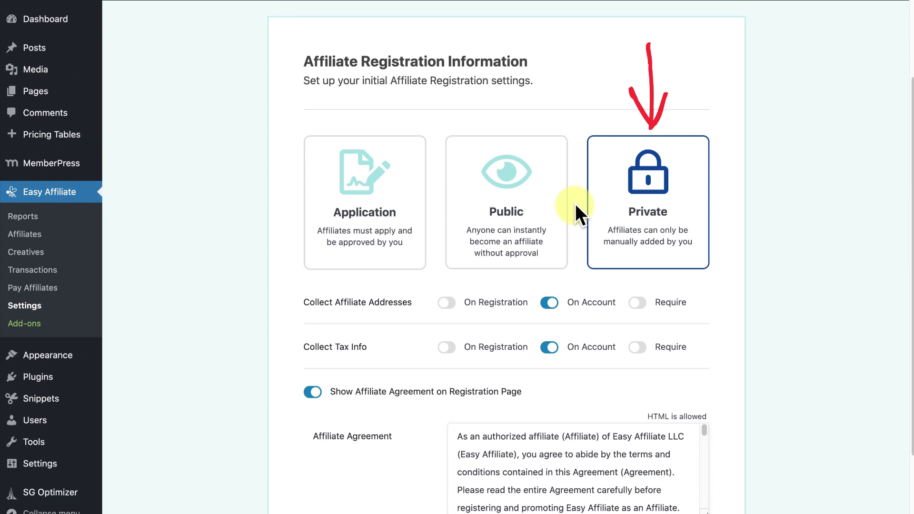
pyautogui.click(416, 206)
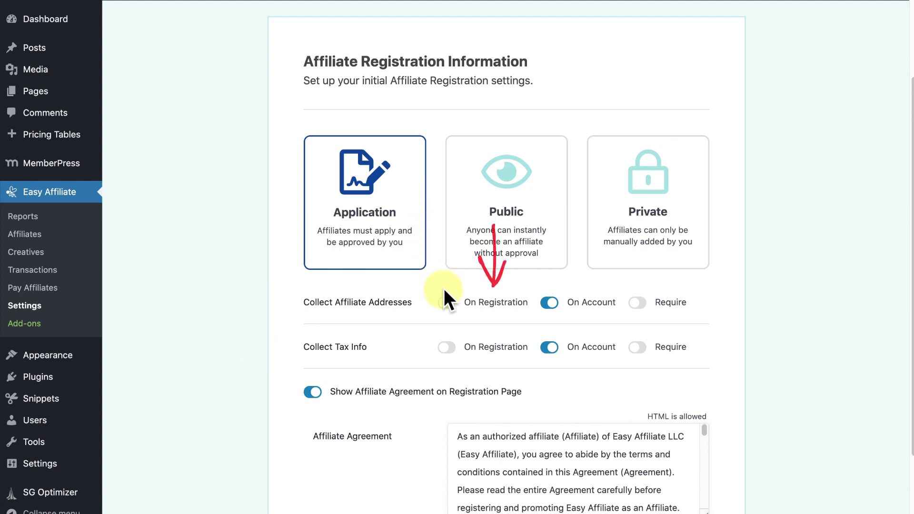
# Collect affiliate addresses and tax info on registration, both marked required.
pyautogui.click(447, 303)
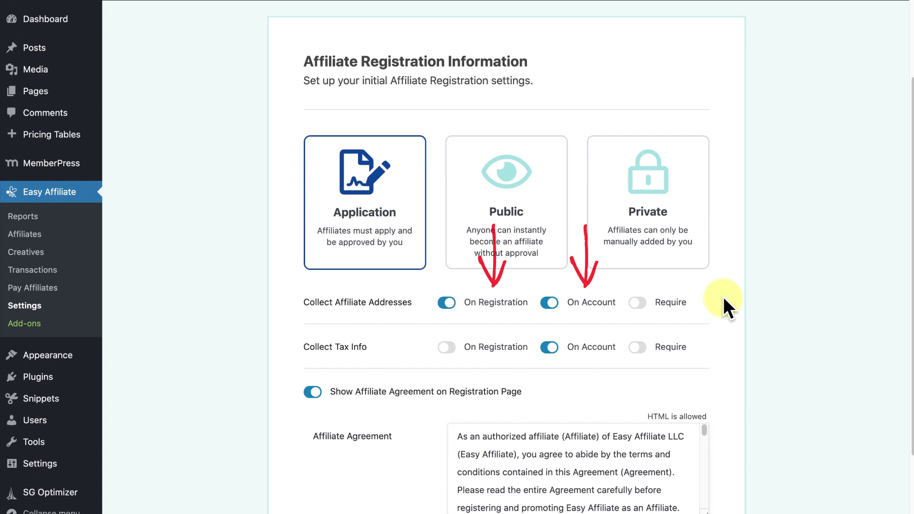
pyautogui.click(640, 302)
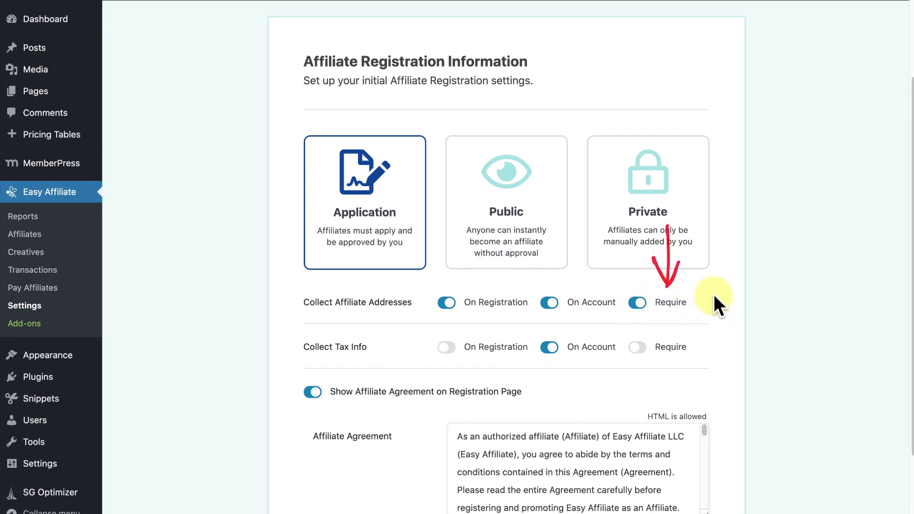
pyautogui.click(491, 336)
pyautogui.click(641, 348)
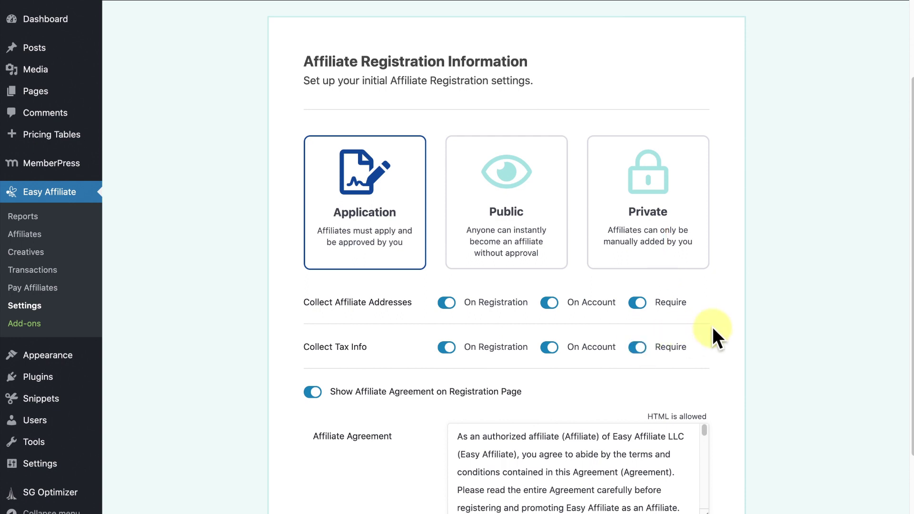
# Keep the affiliate agreement shown on the registration form.
pyautogui.moveTo(905, 282); pyautogui.dragTo(909, 371)
pyautogui.moveTo(702, 299); pyautogui.dragTo(694, 367)
pyautogui.click(307, 264)
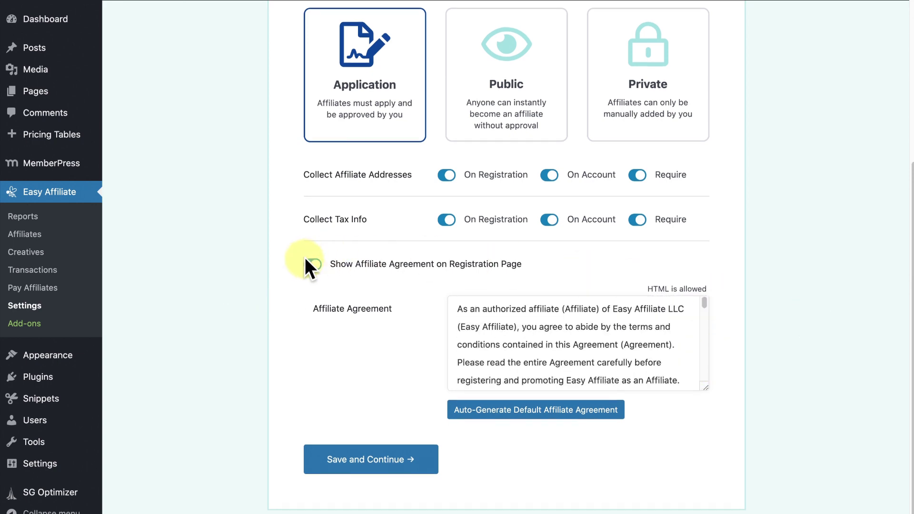
pyautogui.click(312, 372)
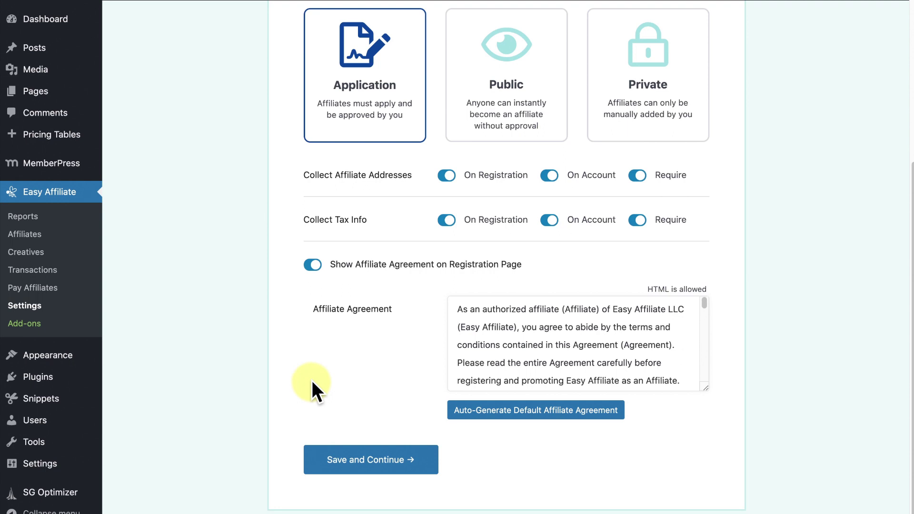
# Save registration settings and leave the commission type as Percentage at 30.00%.
pyautogui.click(350, 463)
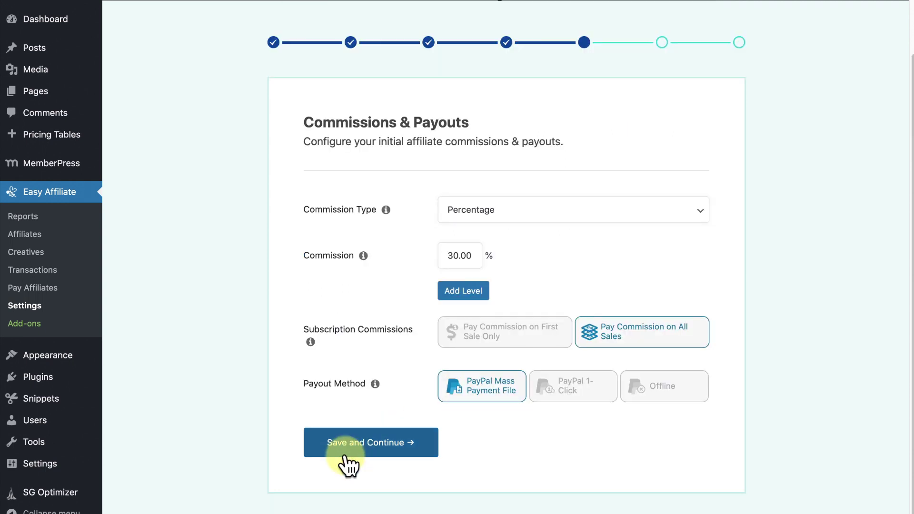
pyautogui.click(703, 218)
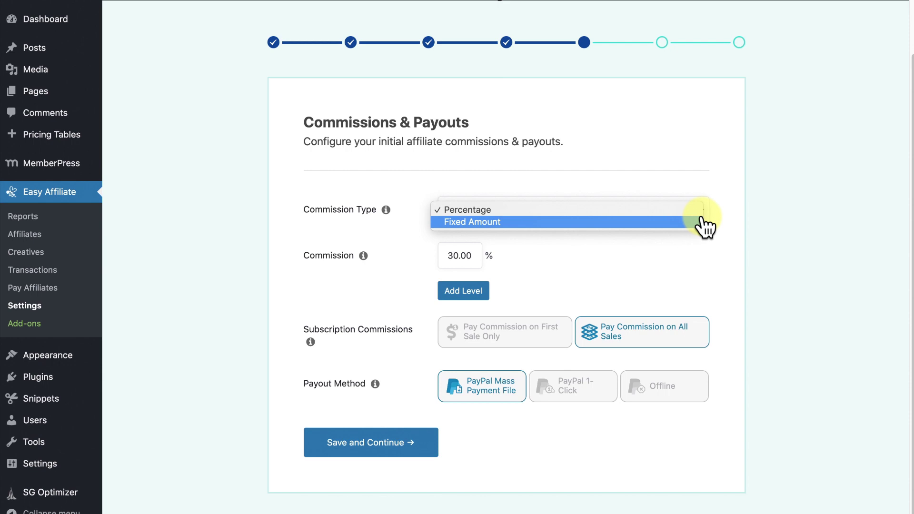
pyautogui.click(701, 212)
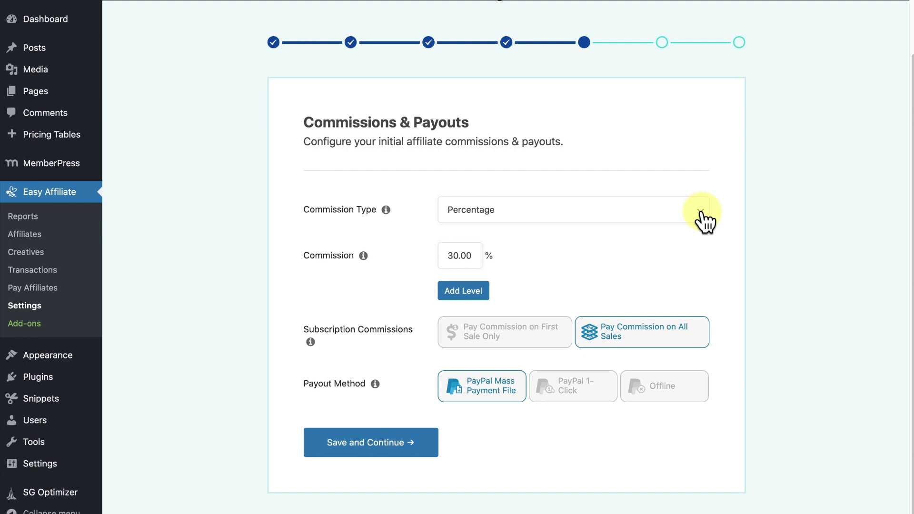
pyautogui.click(701, 213)
pyautogui.click(682, 220)
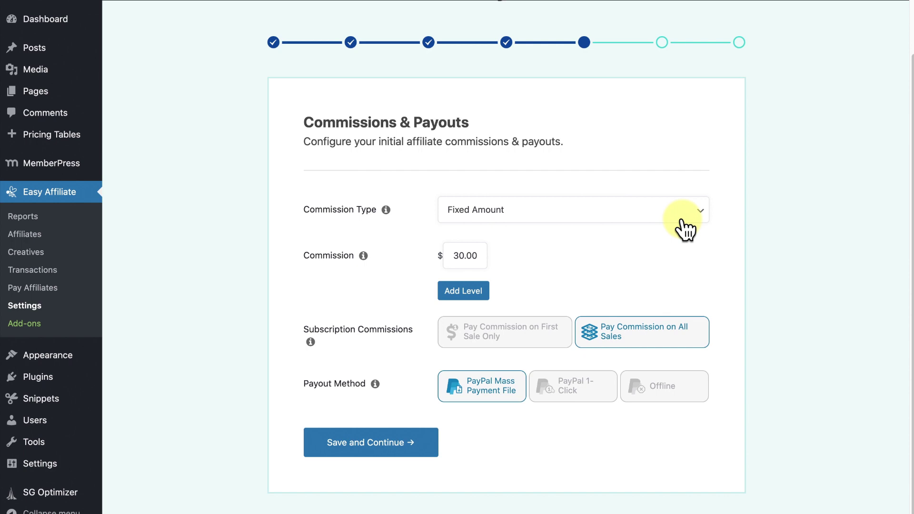
pyautogui.click(682, 221)
pyautogui.click(680, 199)
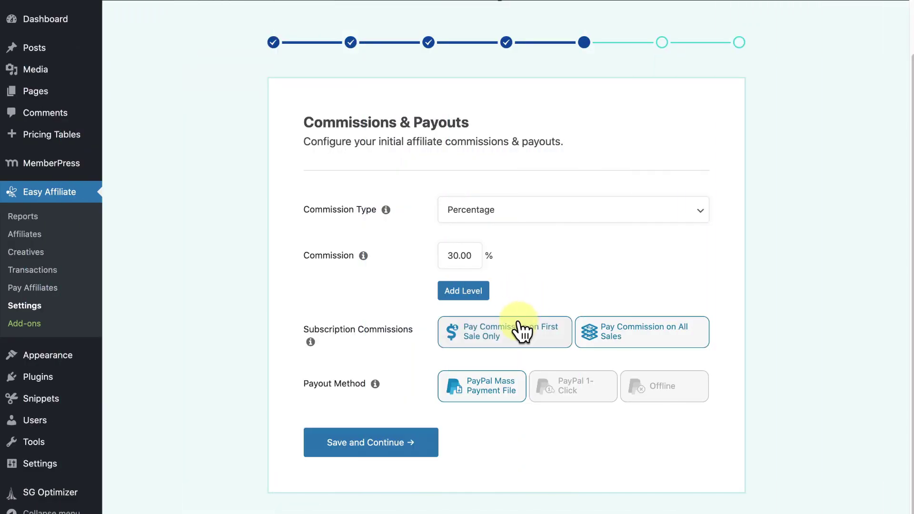
# Set subscription commissions to pay on the first sale only.
pyautogui.click(520, 332)
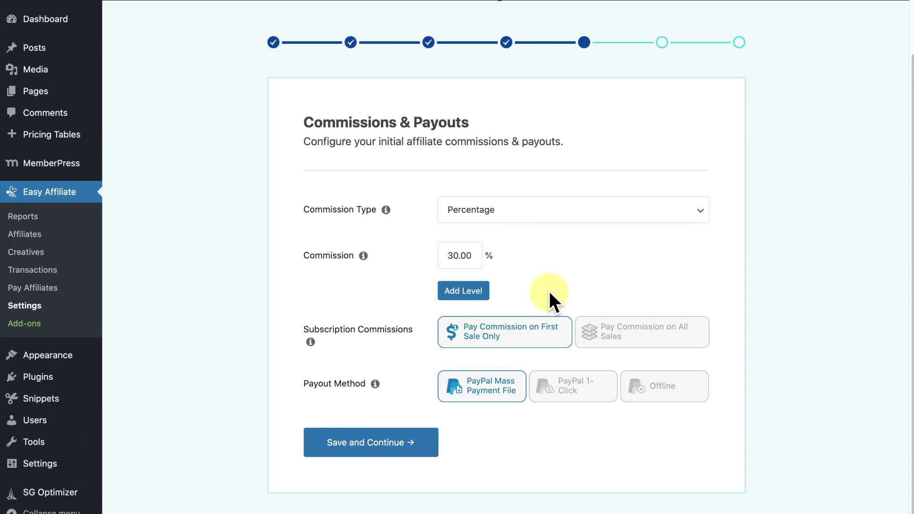
# Keep First Sale Only commissions and choose PayPal 1-Click as the payout method.
pyautogui.click(590, 318)
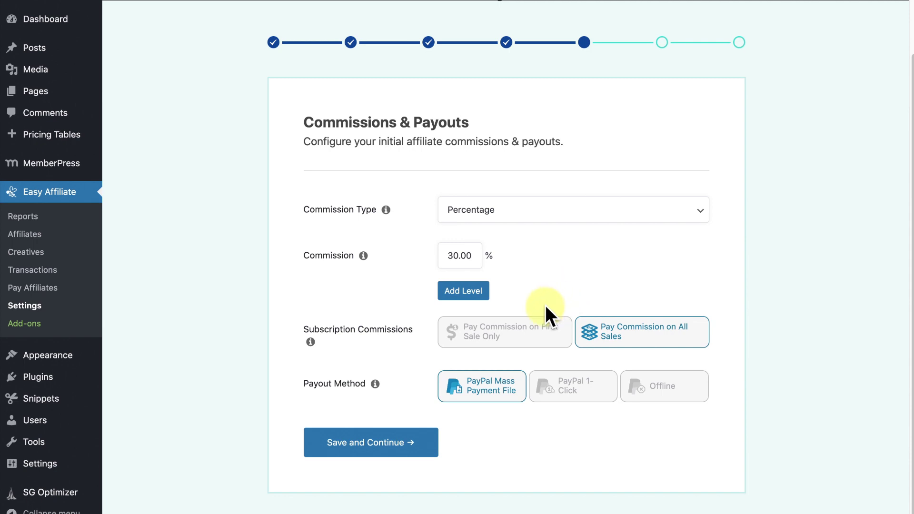
pyautogui.click(534, 327)
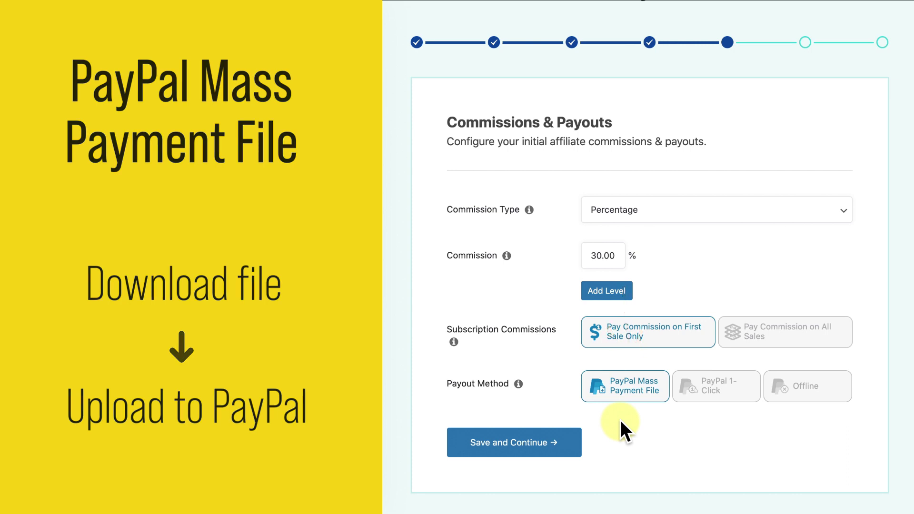
pyautogui.click(715, 396)
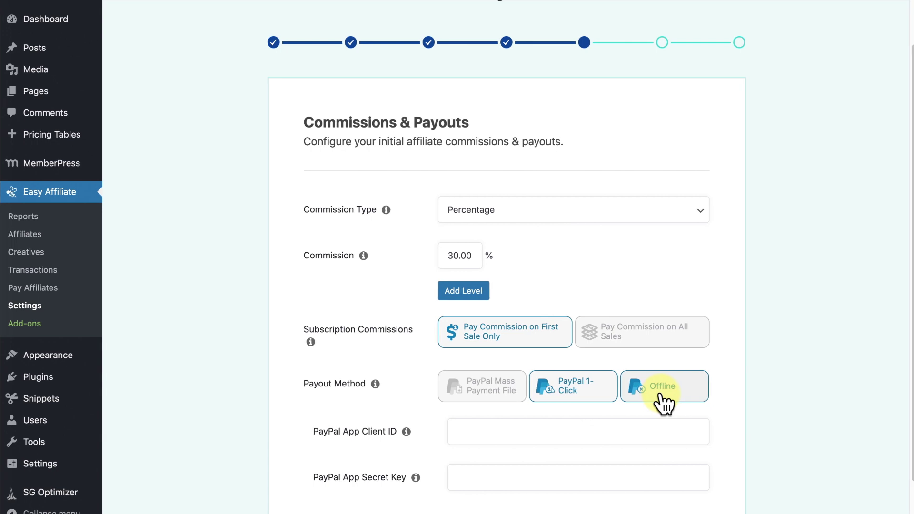
pyautogui.click(806, 396)
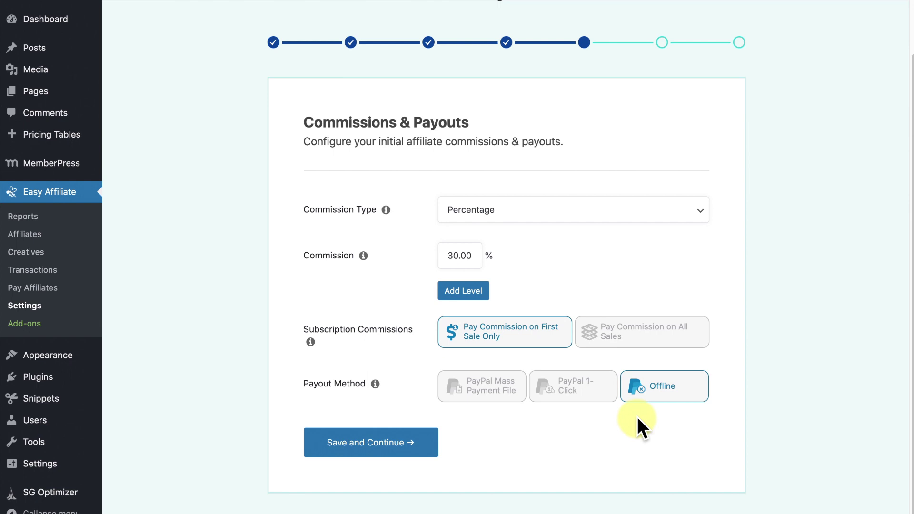
pyautogui.click(586, 400)
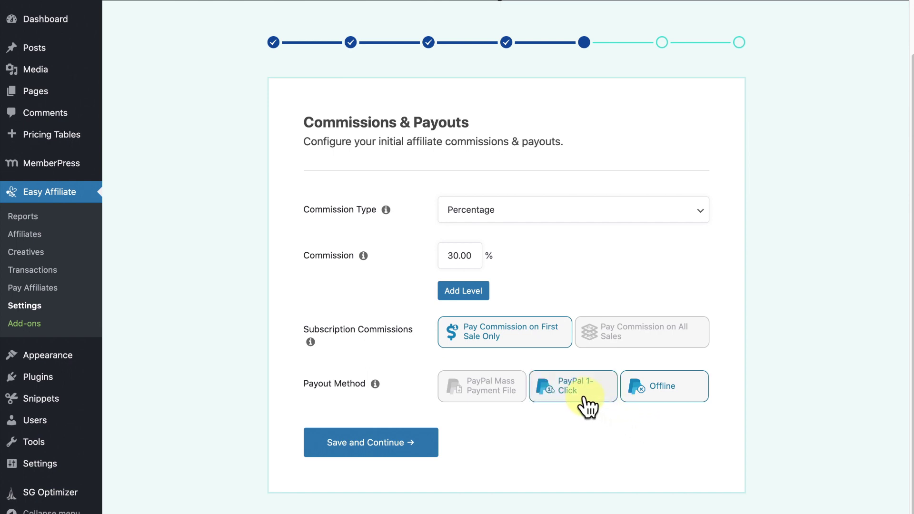
# Paste the PayPal app client ID and secret key, then save the settings.
pyautogui.click(510, 432)
pyautogui.hotkey('ctrl', 'v')
pyautogui.click(588, 478)
pyautogui.hotkey('ctrl', 'v')
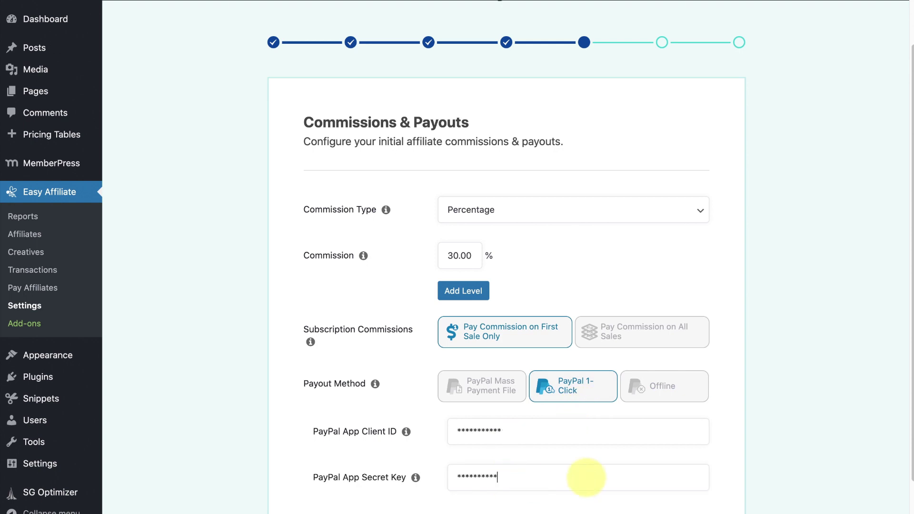
pyautogui.scroll(-1, 445, 491)
pyautogui.click(421, 497)
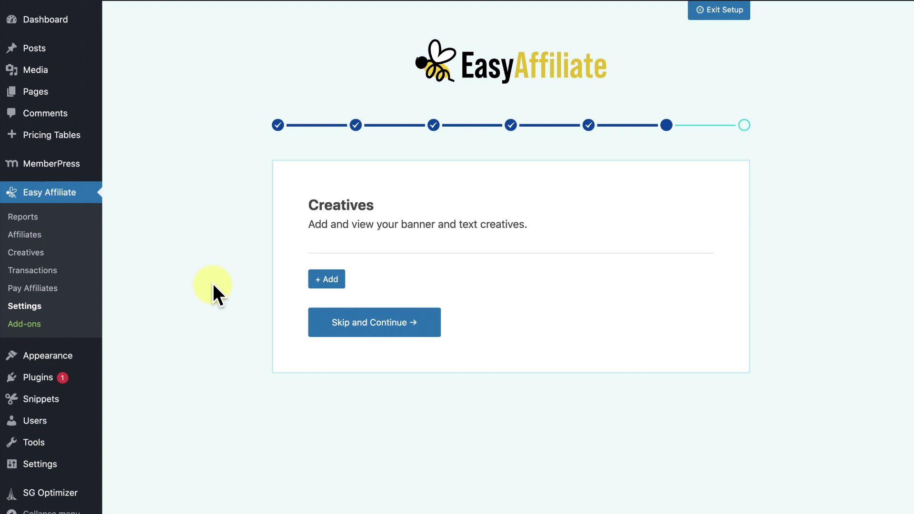
pyautogui.click(322, 285)
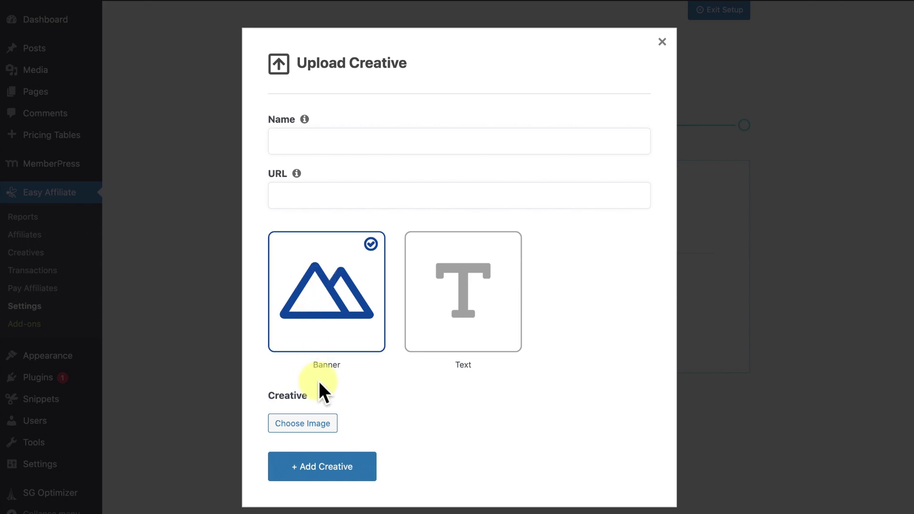
pyautogui.click(321, 416)
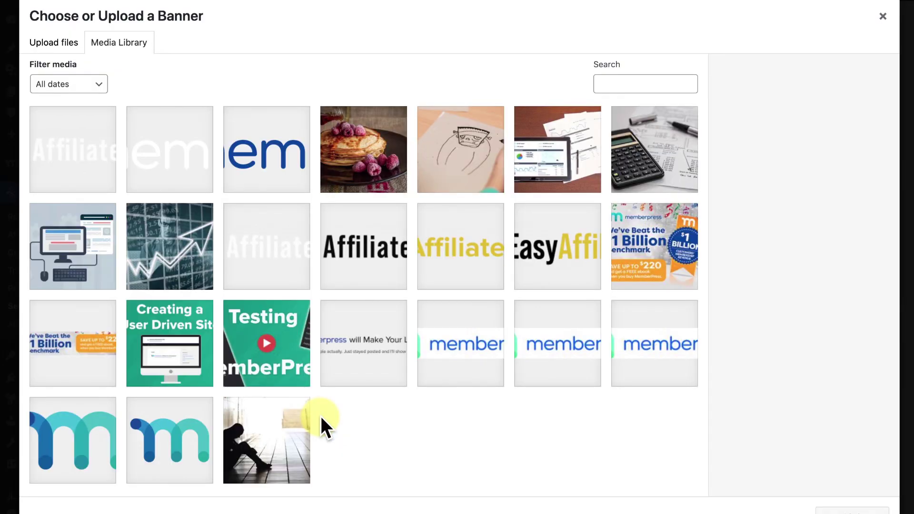
pyautogui.click(643, 252)
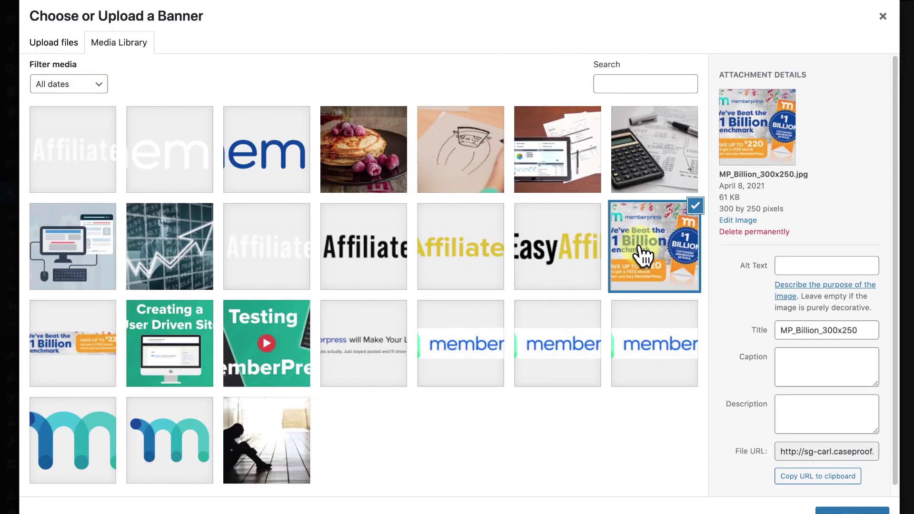
pyautogui.click(855, 508)
pyautogui.click(460, 115)
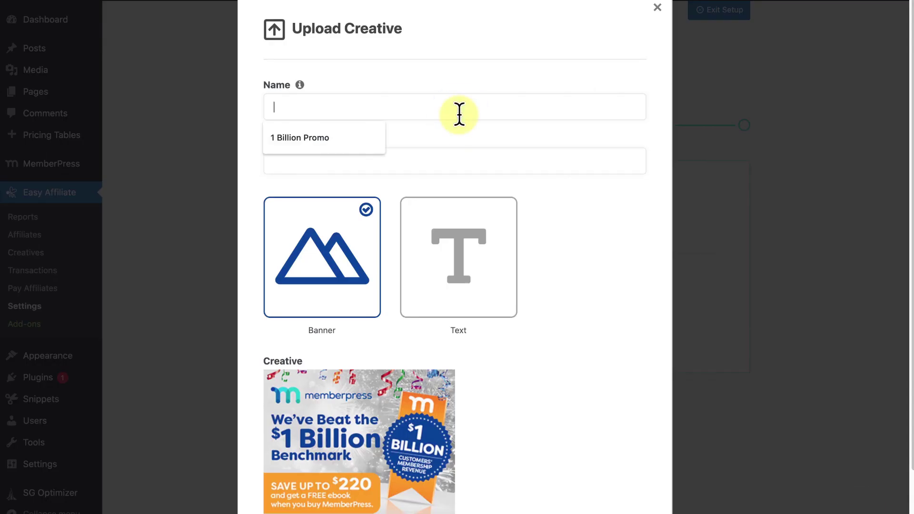
pyautogui.click(339, 129)
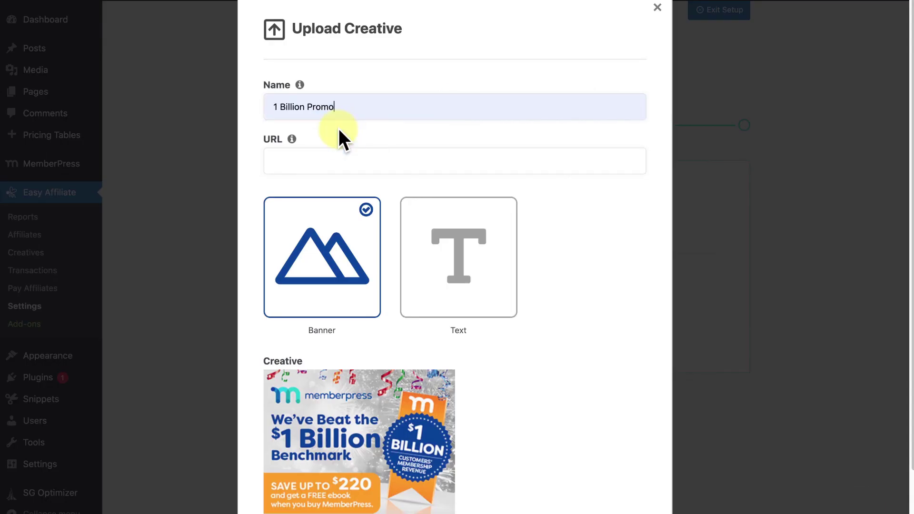
pyautogui.click(333, 157)
pyautogui.click(337, 193)
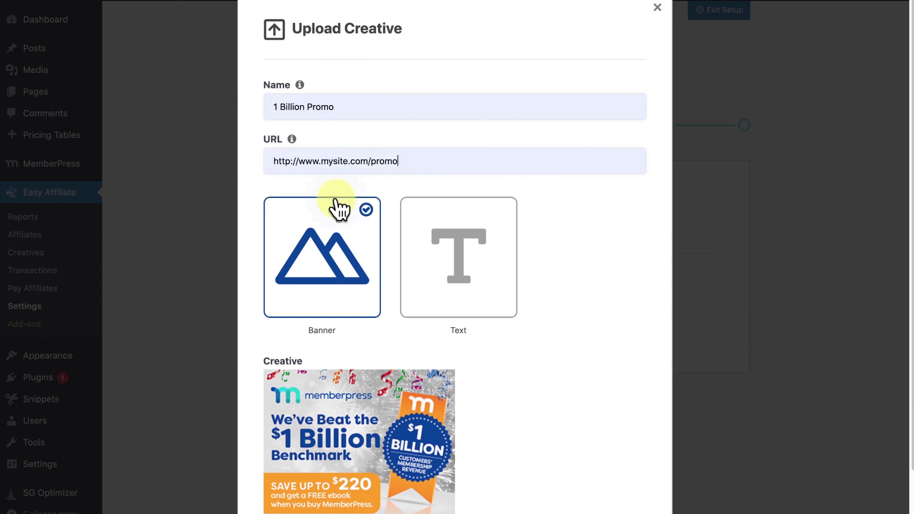
pyautogui.scroll(-2, 585, 238)
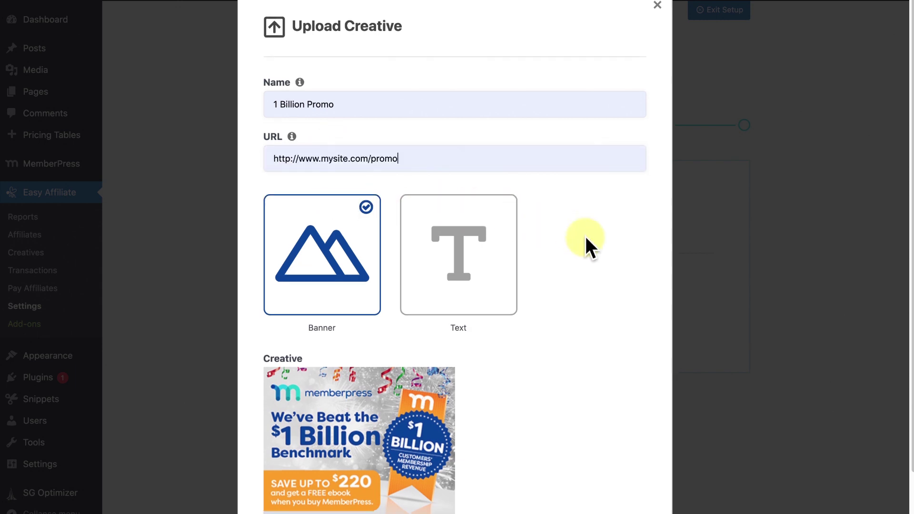
pyautogui.click(354, 504)
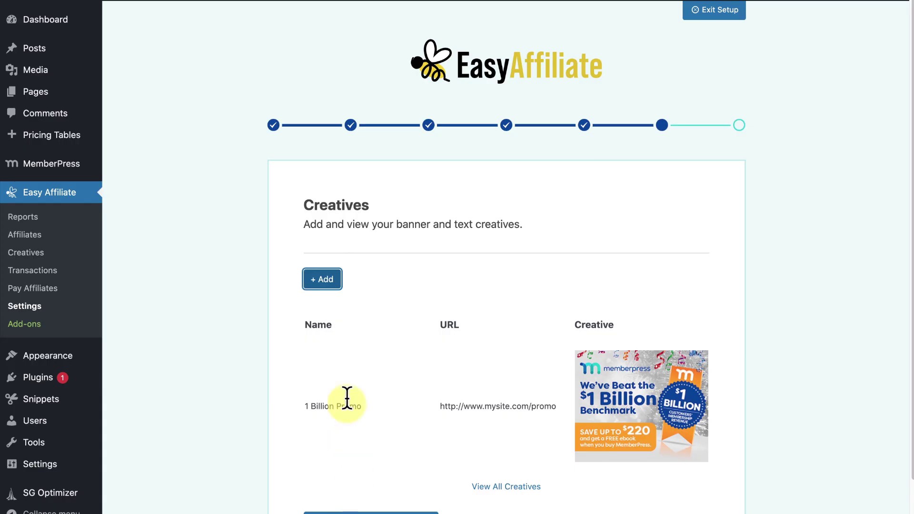
# Add a '1 Billion Promo' text creative reading 'Our $1,000,000,000 Promo!' and finish the wizard.
pyautogui.click(329, 279)
pyautogui.click(471, 285)
pyautogui.click(428, 143)
pyautogui.click(362, 174)
pyautogui.click(358, 195)
pyautogui.click(354, 219)
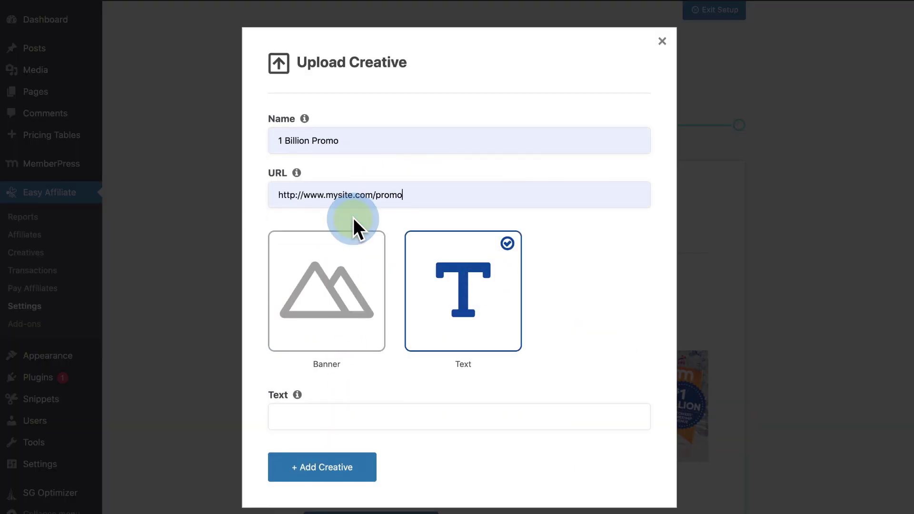
pyautogui.click(424, 415)
pyautogui.click(379, 448)
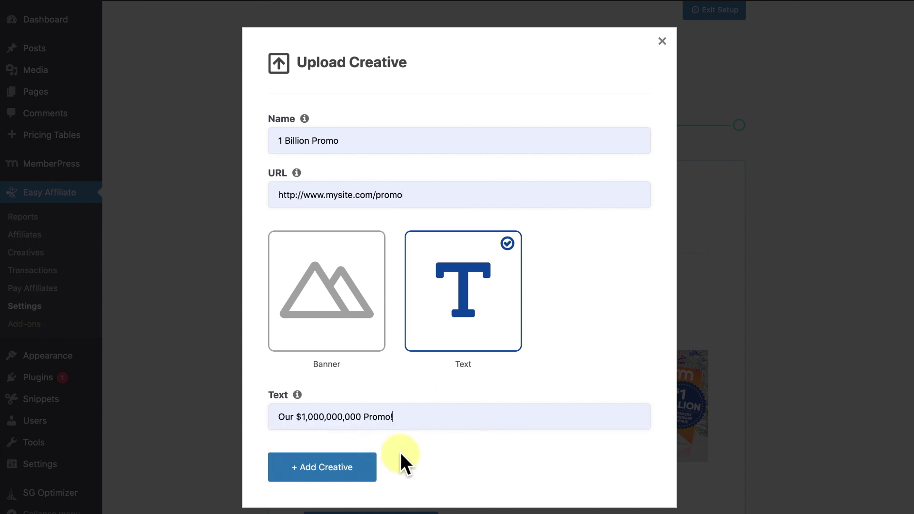
pyautogui.click(366, 472)
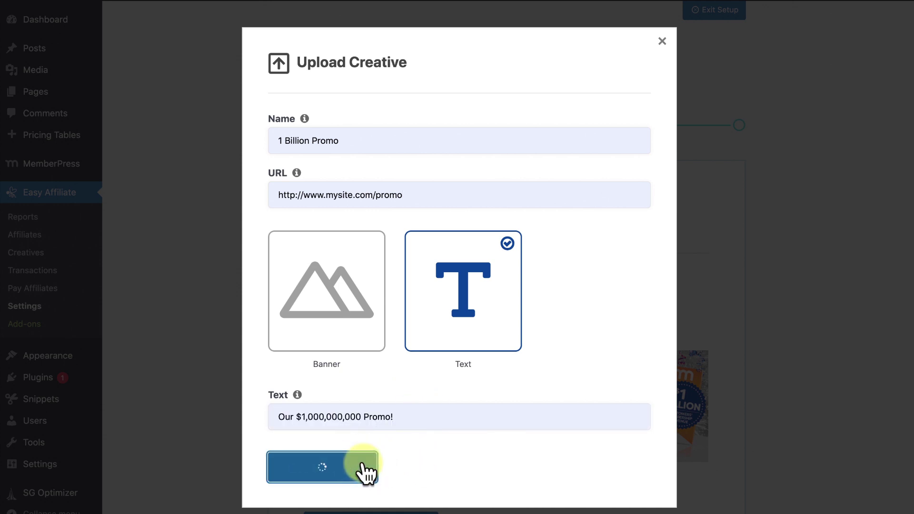
pyautogui.click(374, 447)
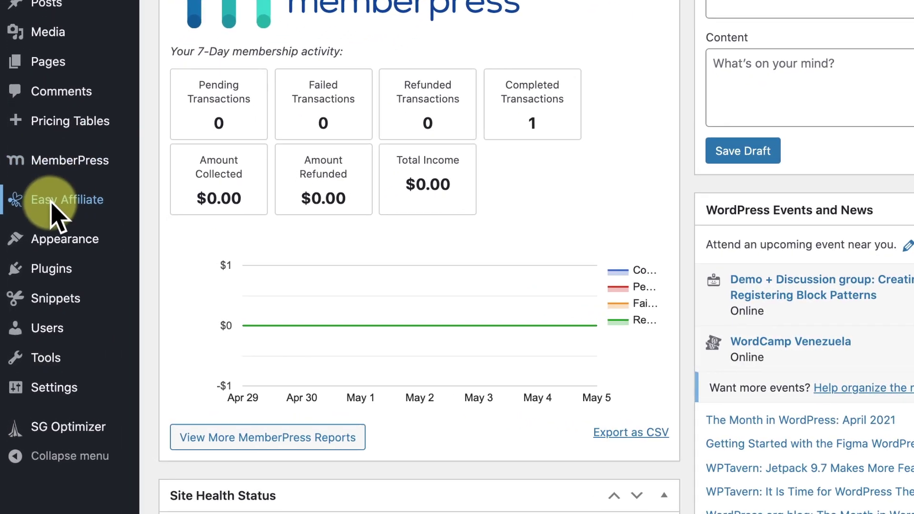
# View the Clicks report, then mark an affiliate for payment on Pay Affiliates.
pyautogui.moveTo(38, 241)
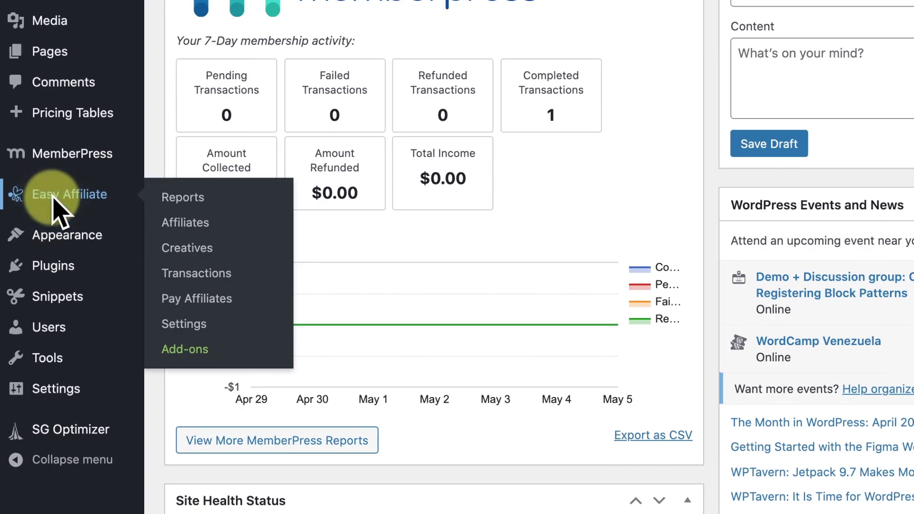
pyautogui.click(54, 197)
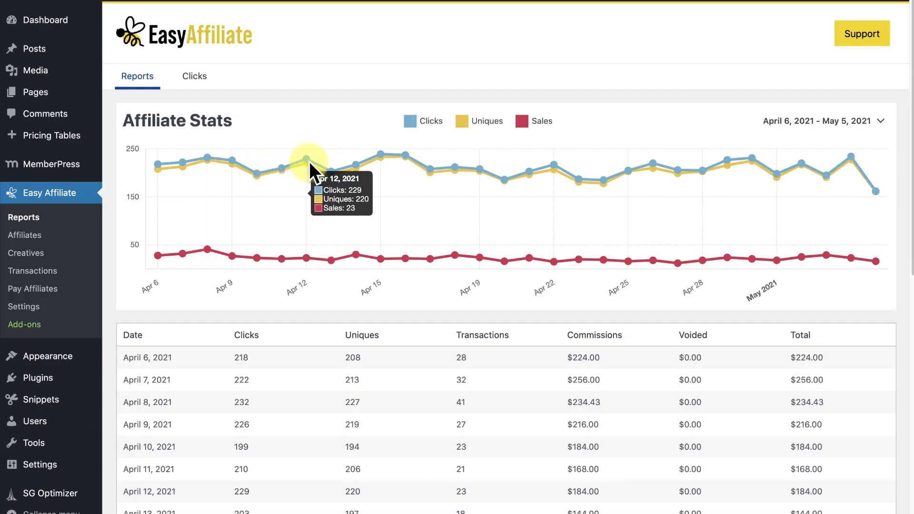
pyautogui.click(195, 77)
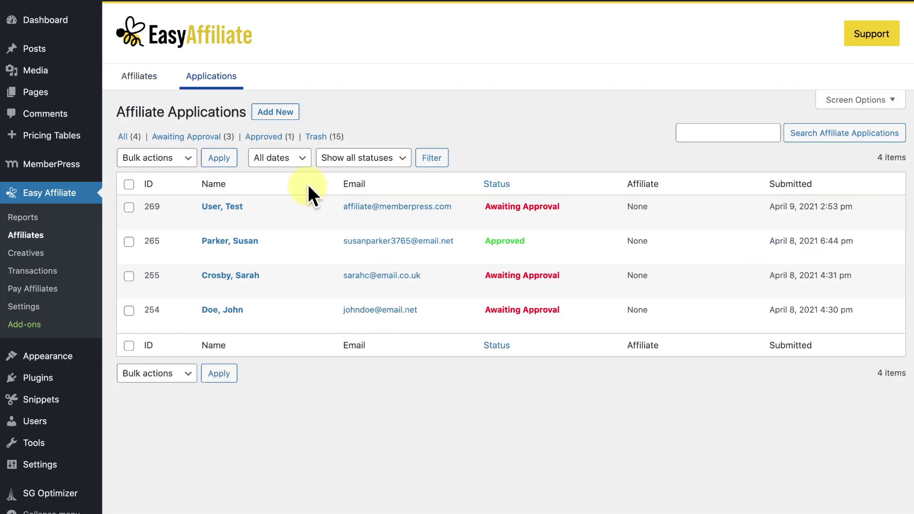
pyautogui.moveTo(244, 210)
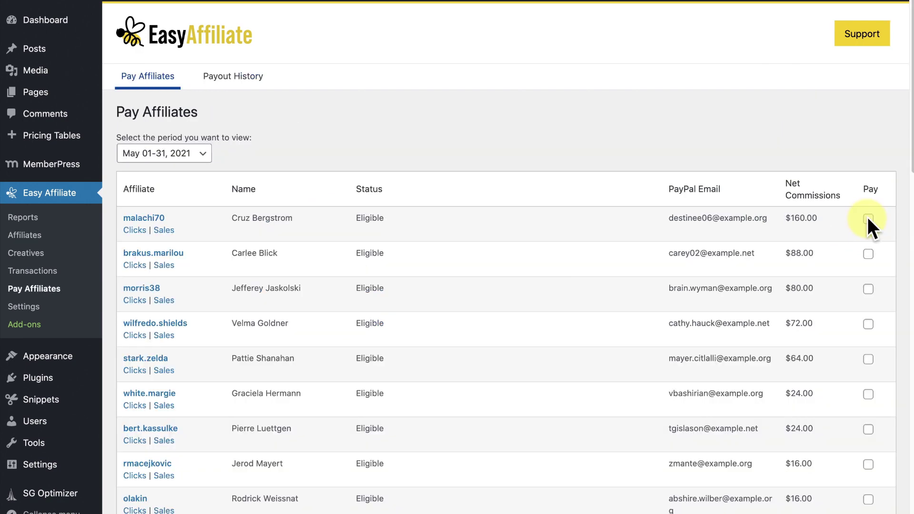
pyautogui.click(869, 253)
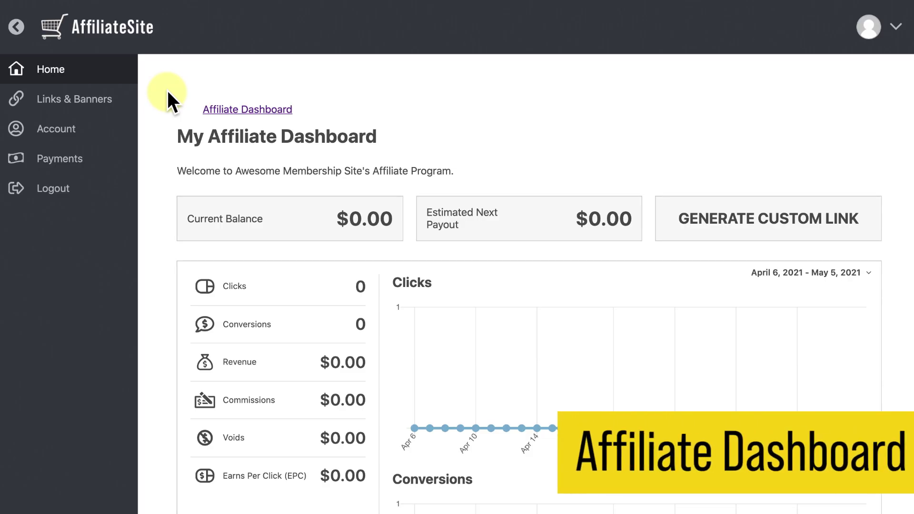
# Show the affiliate's Links & Banners page with its Banners tab.
pyautogui.click(107, 98)
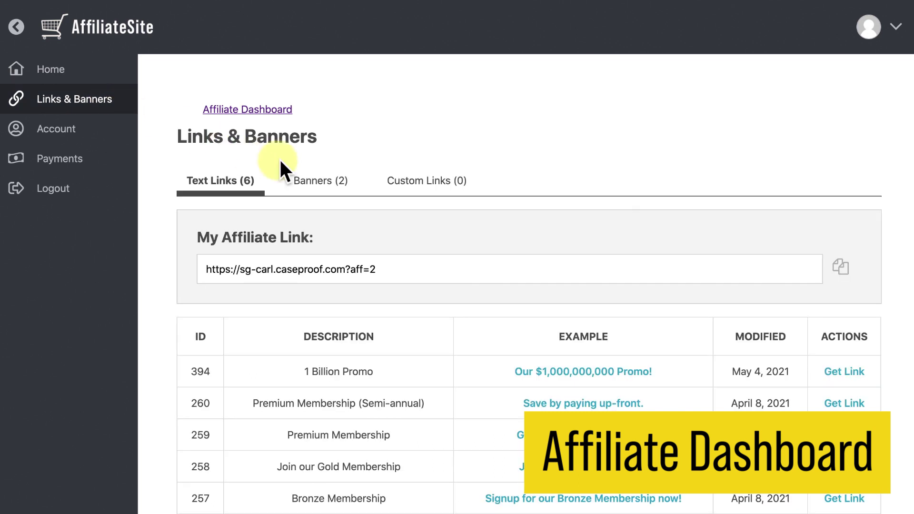
pyautogui.click(336, 180)
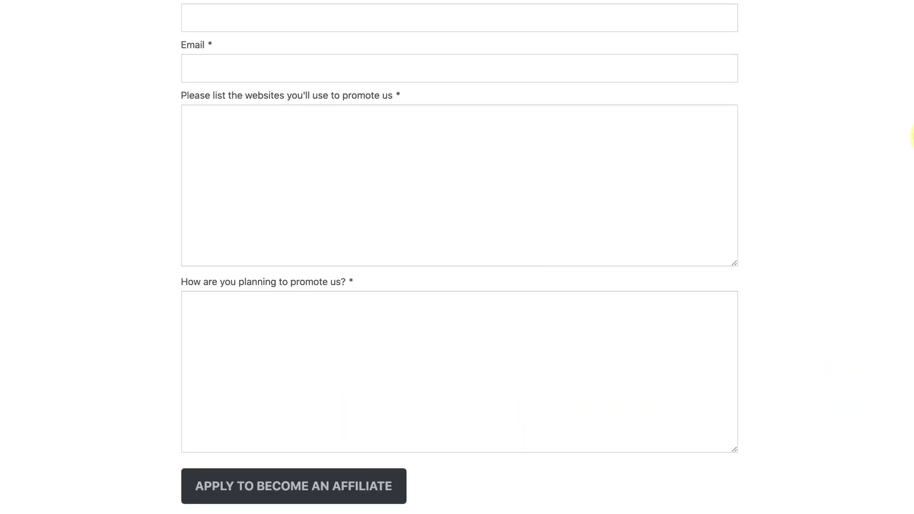
# Open the affiliate sign-up form and enter the test affiliate's first name, last name and e-mail address.
pyautogui.scroll(5, 912, 150)
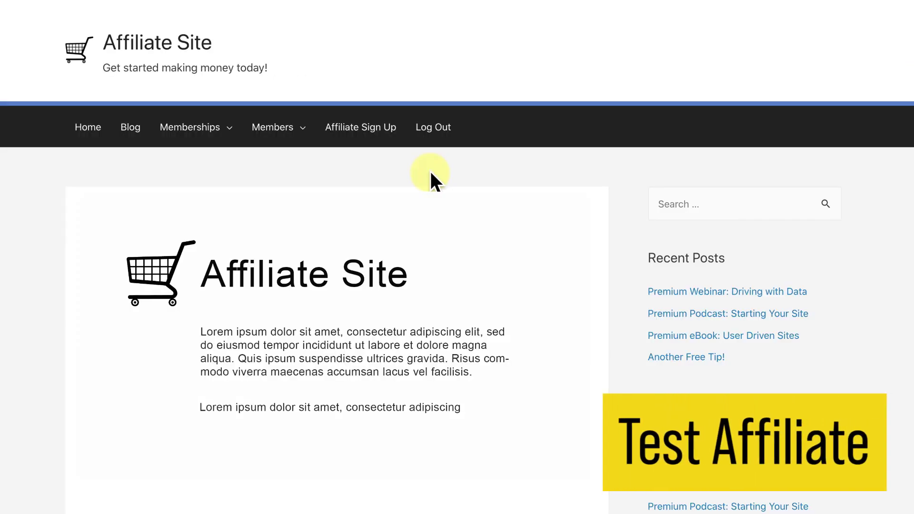
pyautogui.click(376, 135)
pyautogui.write('Test')
pyautogui.press('Tab')
pyautogui.write('Affiliate')
pyautogui.press('Tab')
pyautogui.write('testaffiliate@test.com')
pyautogui.press('Tab')
# Enter websites 'My personal blog.' and plans 'Links and banners on my personal blog!', then submit the application.
pyautogui.write('My personal blog.')
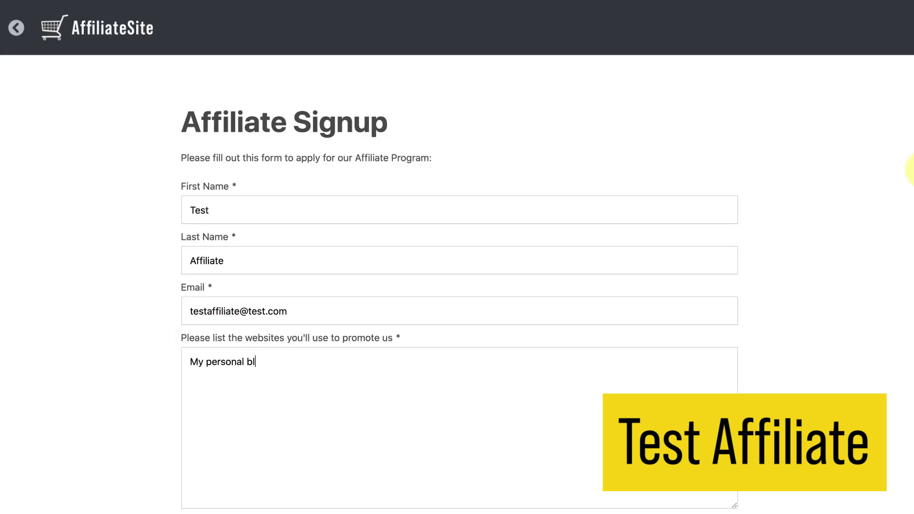
pyautogui.scroll(-4, 458, 286)
pyautogui.press('Tab')
pyautogui.write('Links and banners on my personal blog!')
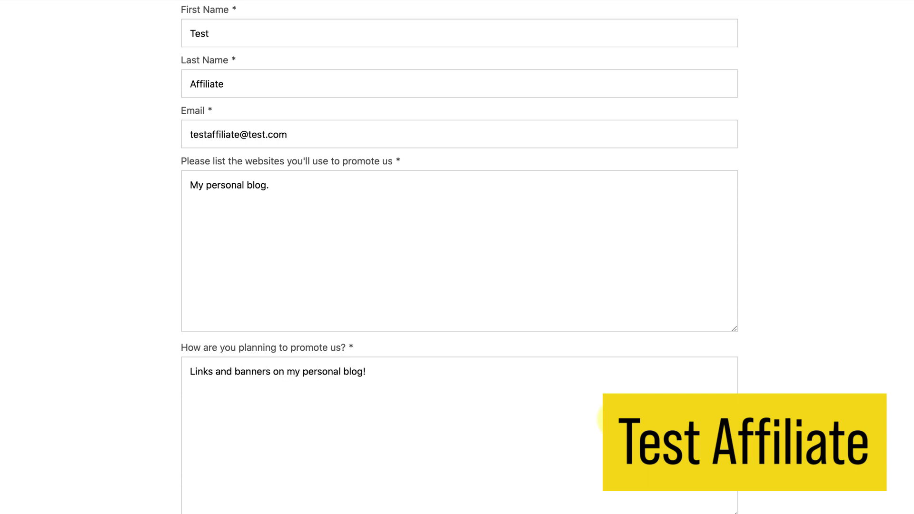
pyautogui.scroll(-3, 429, 474)
pyautogui.click(351, 482)
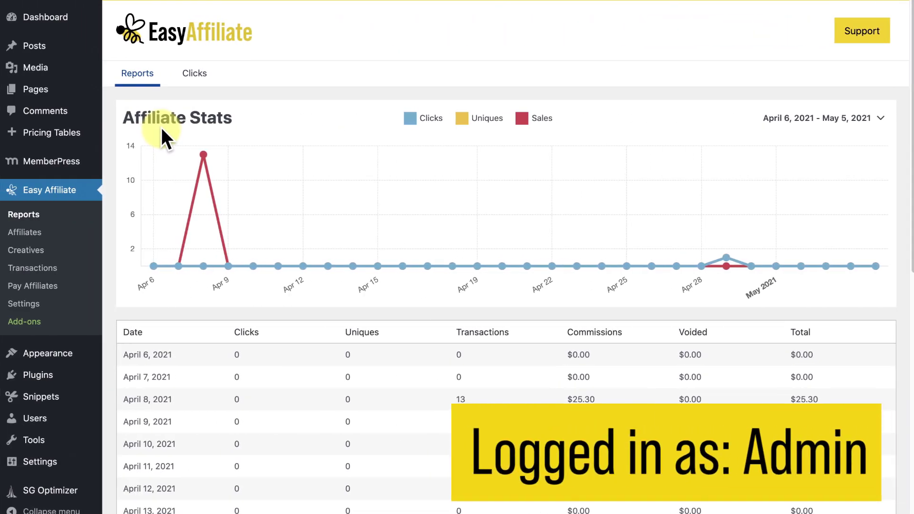
# Open the test affiliate's pending application, change its status to Approved and update it.
pyautogui.click(26, 232)
pyautogui.click(209, 73)
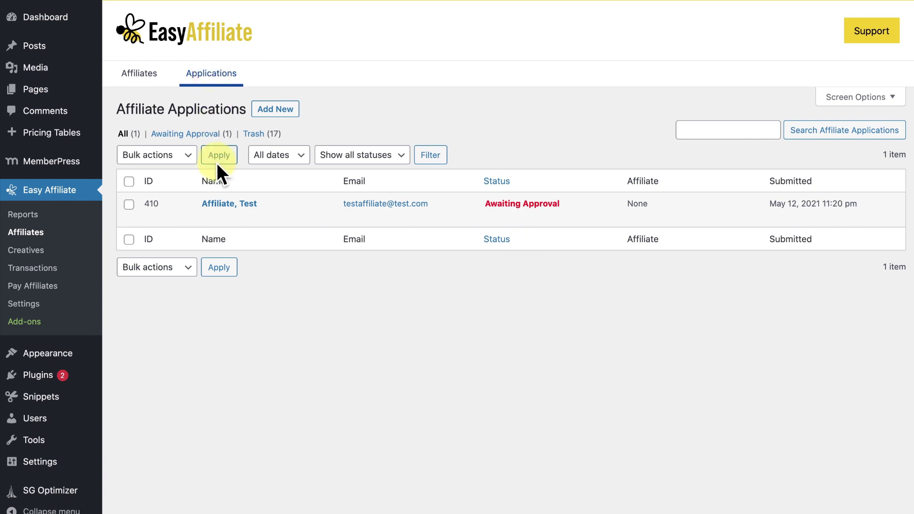
pyautogui.click(218, 203)
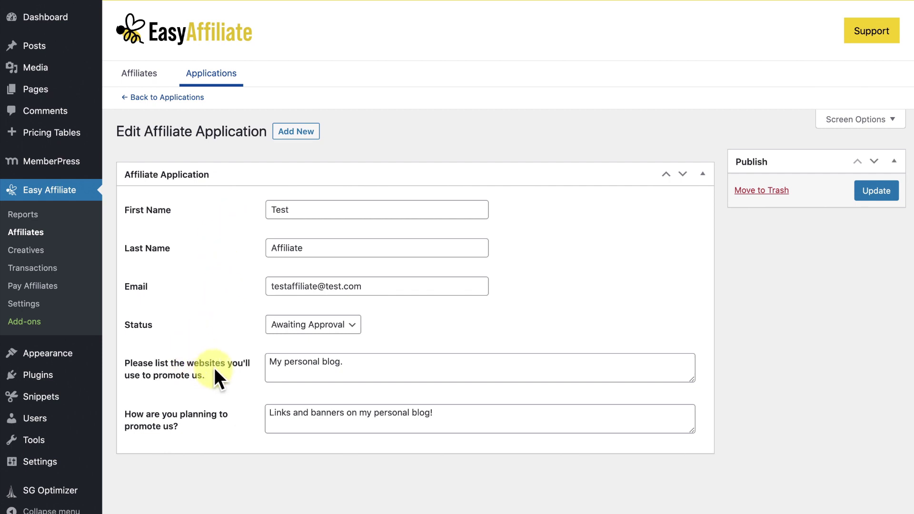
pyautogui.click(353, 325)
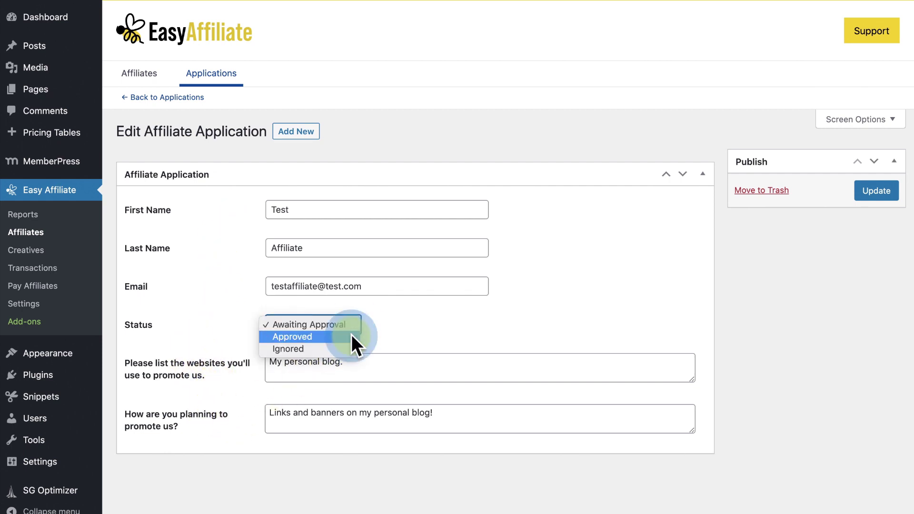
pyautogui.click(351, 335)
pyautogui.click(875, 190)
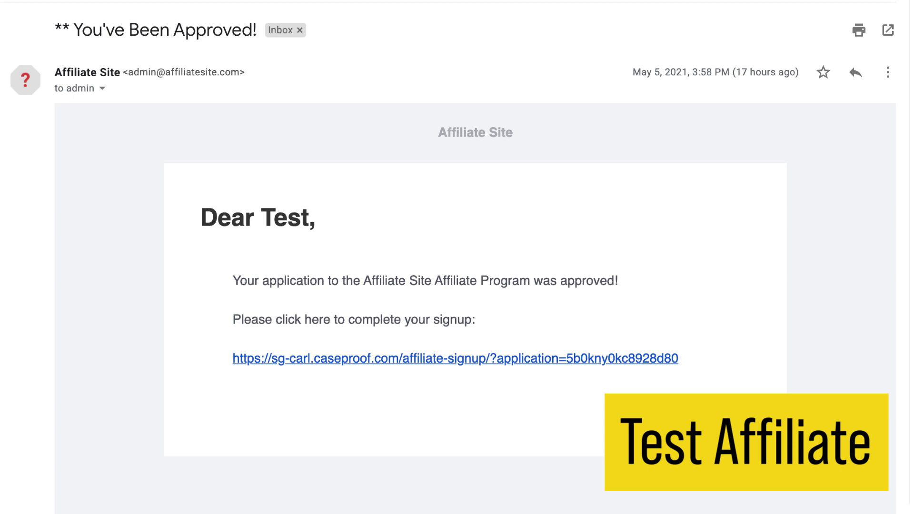
# Continue signup from the approval email, entering the username, e-mail and postal address.
pyautogui.click(464, 360)
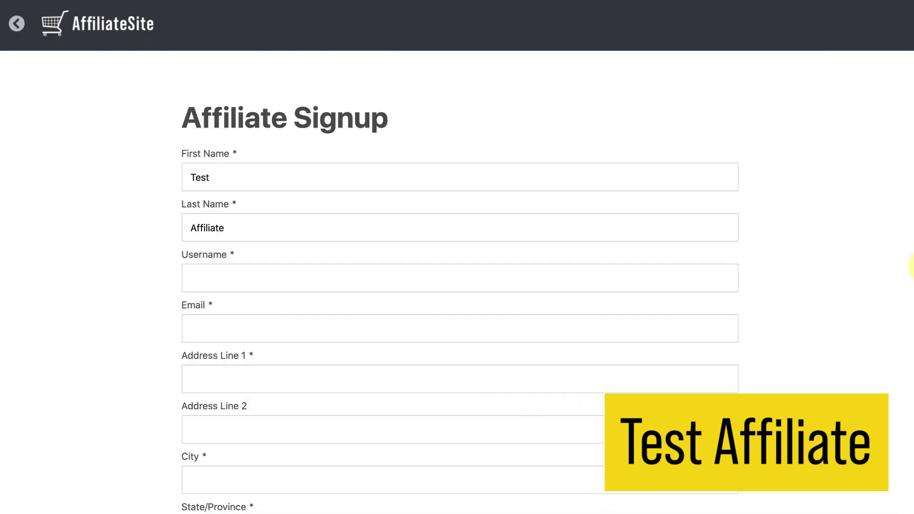
pyautogui.write('testaffiliate')
pyautogui.press('Tab')
pyautogui.write('testaffiliate@test.com')
pyautogui.press('Tab')
pyautogui.write('111 Fake St.')
pyautogui.press('Tab')
pyautogui.press('Tab')
pyautogui.write('New YorkNew York10001')
# Choose the state and United States as country, set the password, accept the agreement and register.
pyautogui.click(643, 347)
pyautogui.click(702, 388)
pyautogui.write('*************testaffiliate@test.com**************')
pyautogui.scroll(-5, 279, 476)
pyautogui.scroll(-15, 276, 450)
pyautogui.click(186, 254)
pyautogui.click(234, 486)
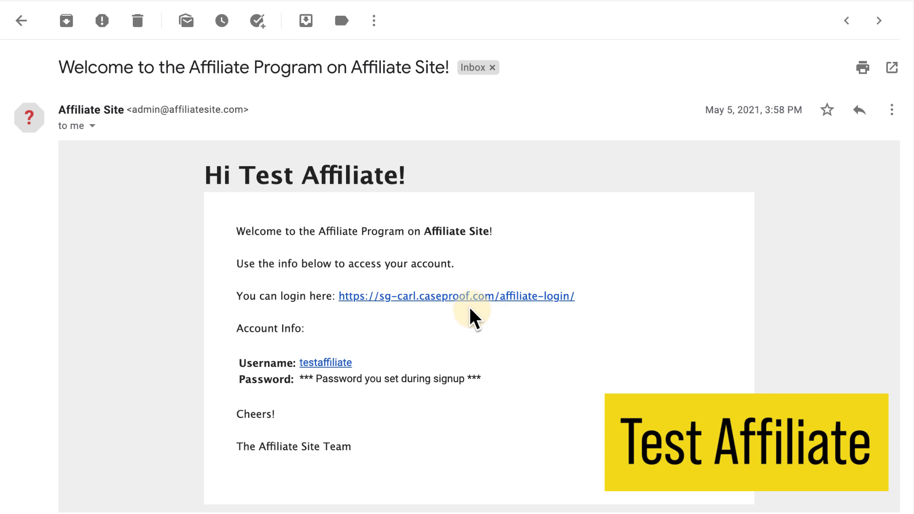
# Log in to the affiliate area with the new affiliate's username and password.
pyautogui.click(441, 296)
pyautogui.write('testaffiliate')
pyautogui.press('Tab')
pyautogui.write('************')
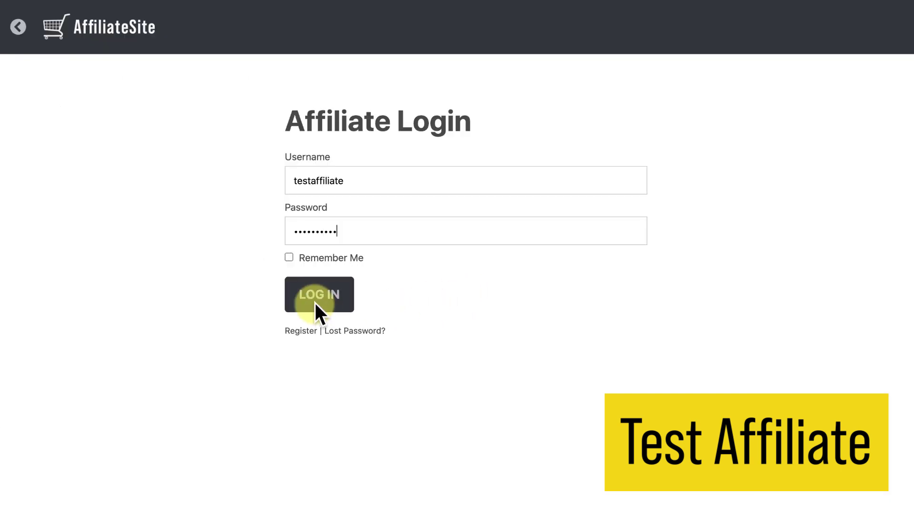
pyautogui.click(316, 307)
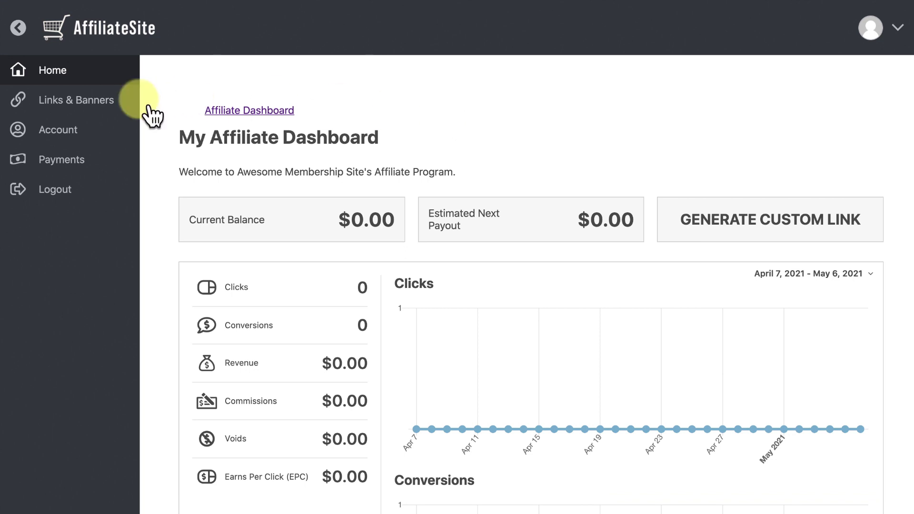
# Copy the large banner's code, paste it into the '1 Billion Dollar Promo!' page and publish it.
pyautogui.click(102, 106)
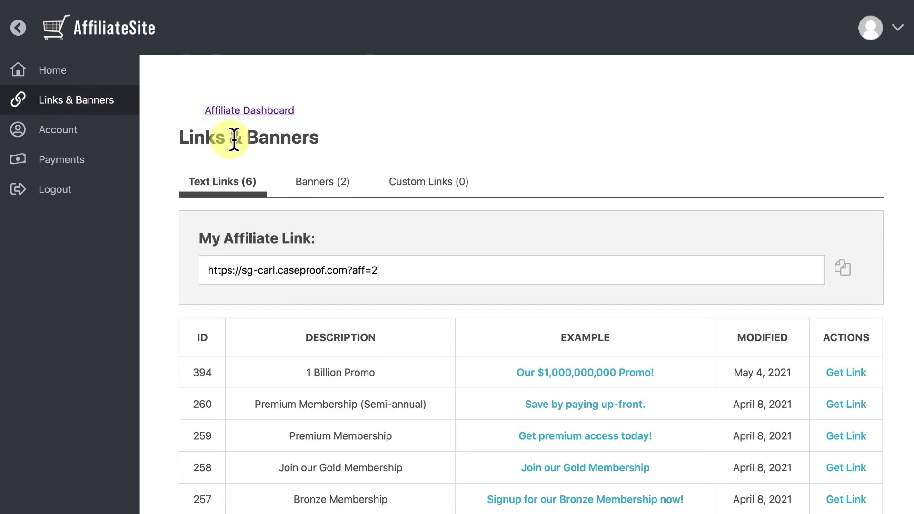
pyautogui.click(337, 185)
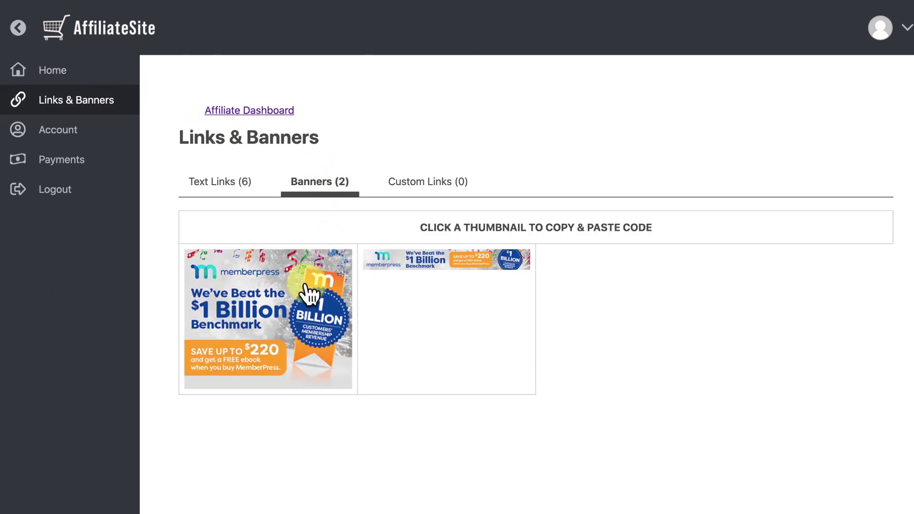
pyautogui.click(304, 284)
pyautogui.click(343, 469)
pyautogui.hotkey('ctrl', 'v')
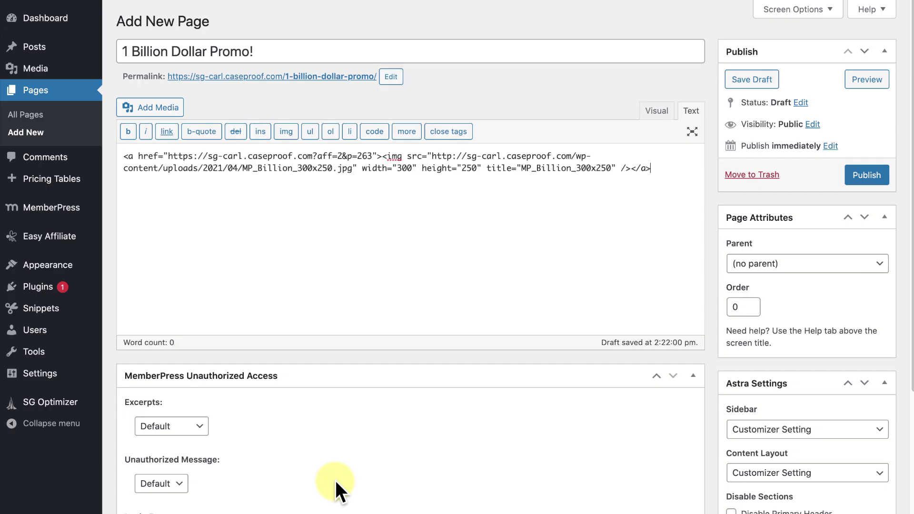
pyautogui.click(854, 175)
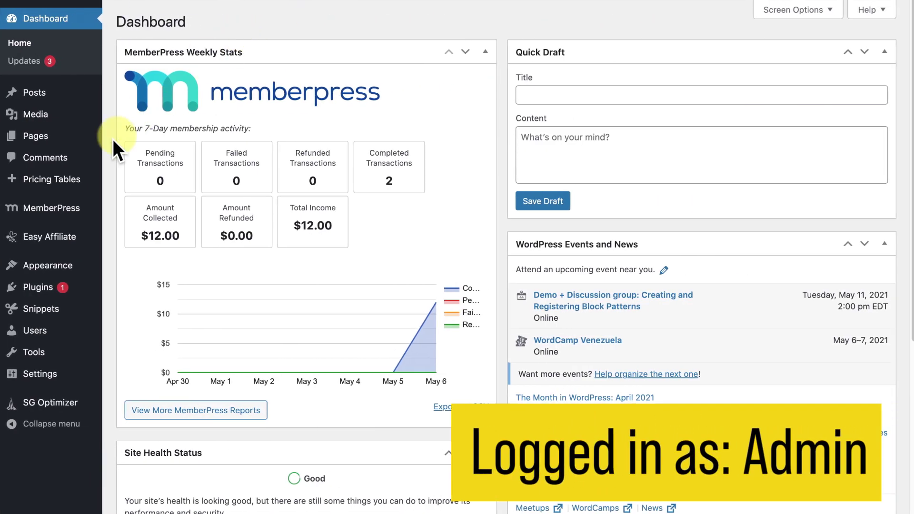
# Pay out the affiliate's $272.00 commission from Pay Affiliates, then go to Easy Affiliate settings.
pyautogui.moveTo(27, 236)
pyautogui.click(158, 308)
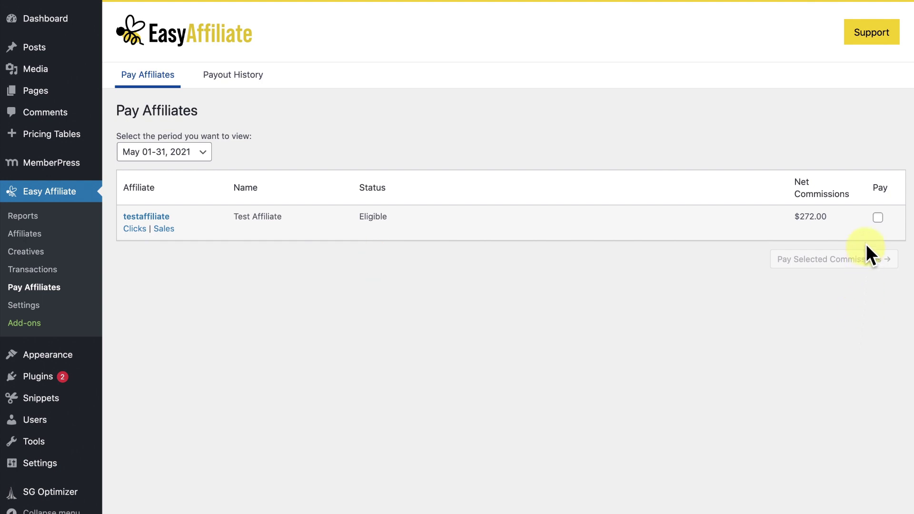
pyautogui.click(877, 218)
pyautogui.click(871, 261)
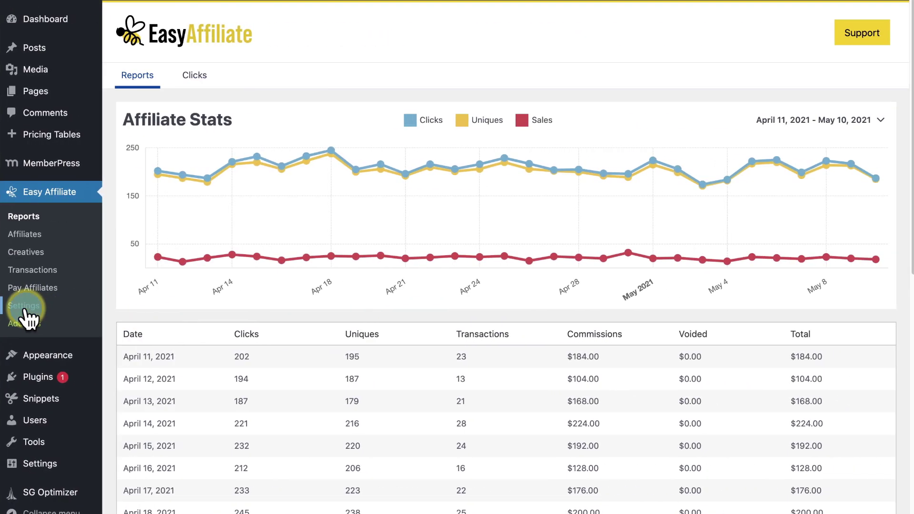
pyautogui.click(24, 307)
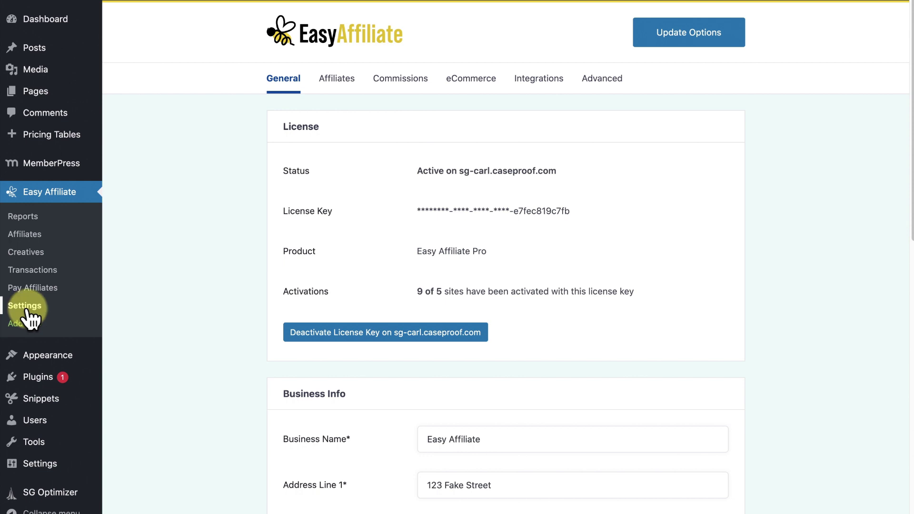
# Browse the registration, commission, eCommerce, integrations and email settings, then return to Affiliates settings.
pyautogui.click(352, 79)
pyautogui.click(385, 82)
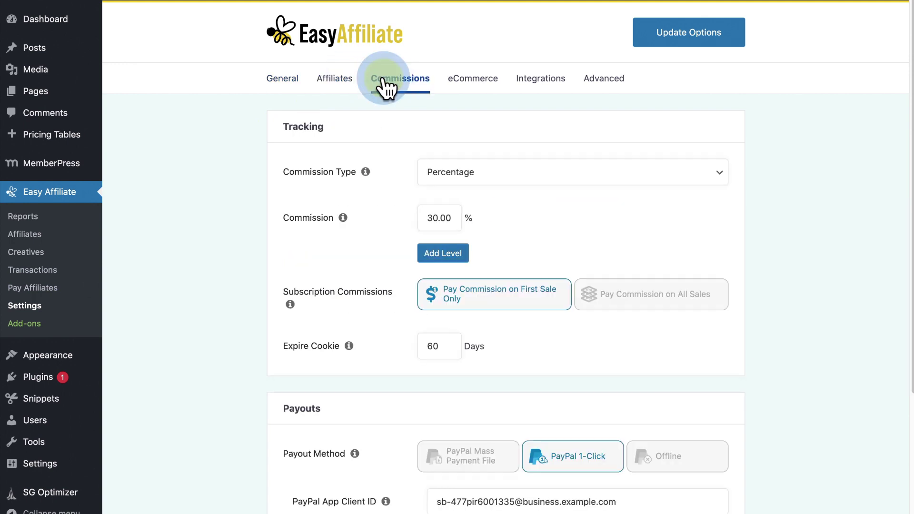
pyautogui.click(456, 86)
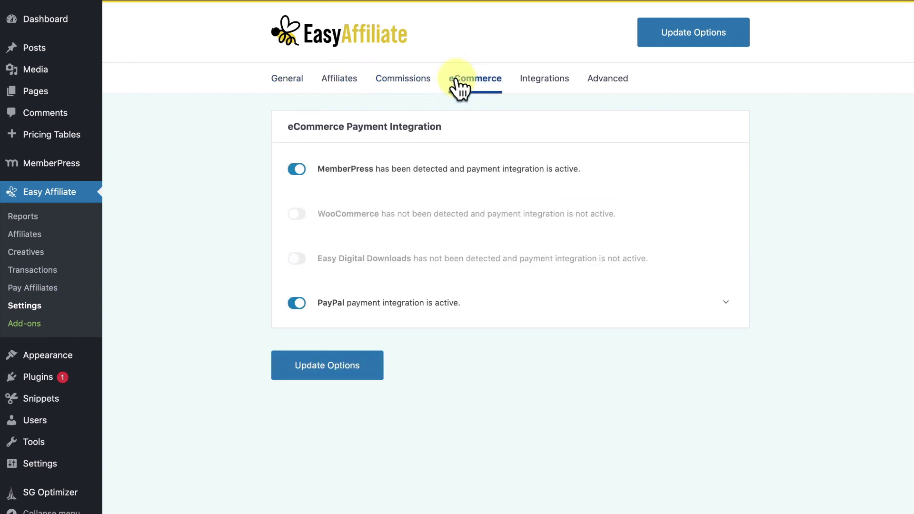
pyautogui.click(538, 84)
pyautogui.click(601, 81)
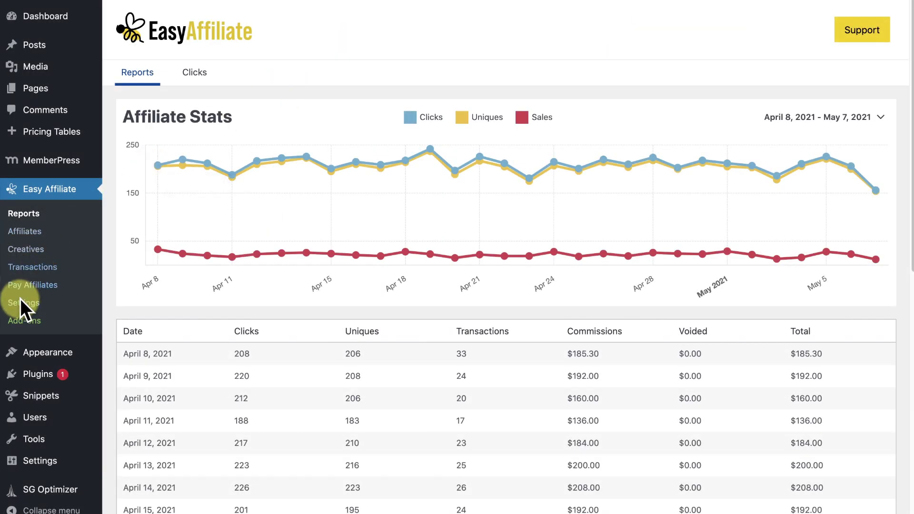
pyautogui.click(20, 301)
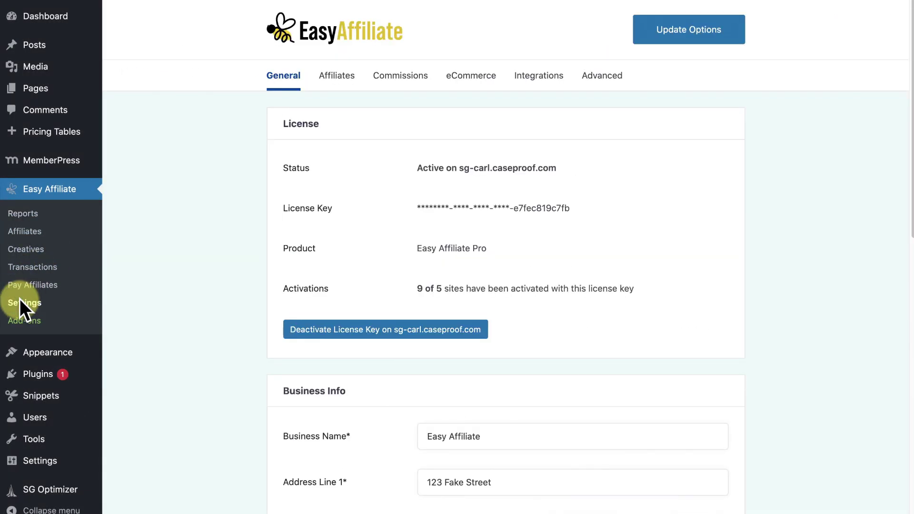
pyautogui.click(356, 85)
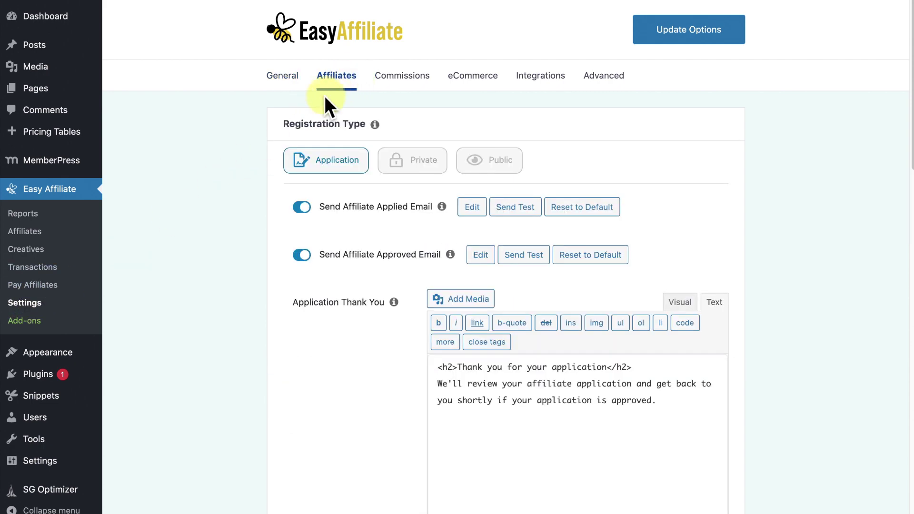
# Enable the Pro Dashboard with brand colour #b1d3c5 and a white accent colour.
pyautogui.scroll(-15, 252, 136)
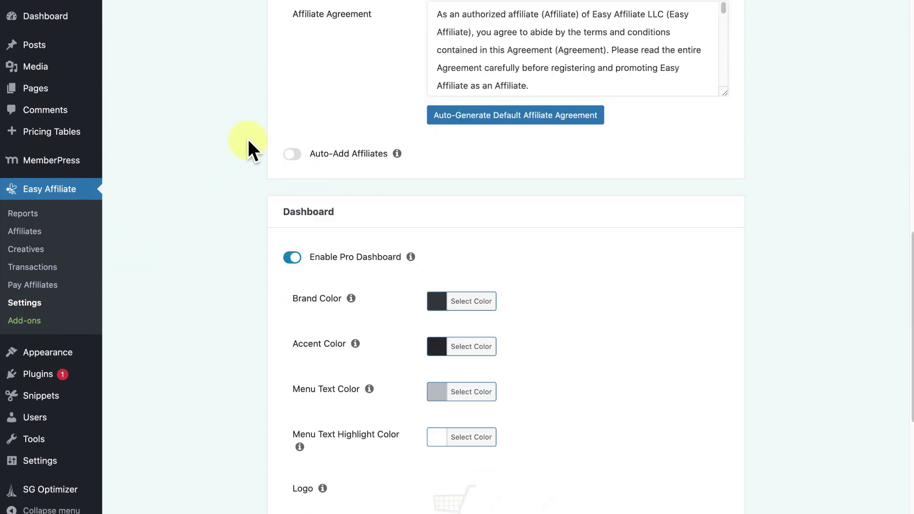
pyautogui.scroll(-1, 248, 139)
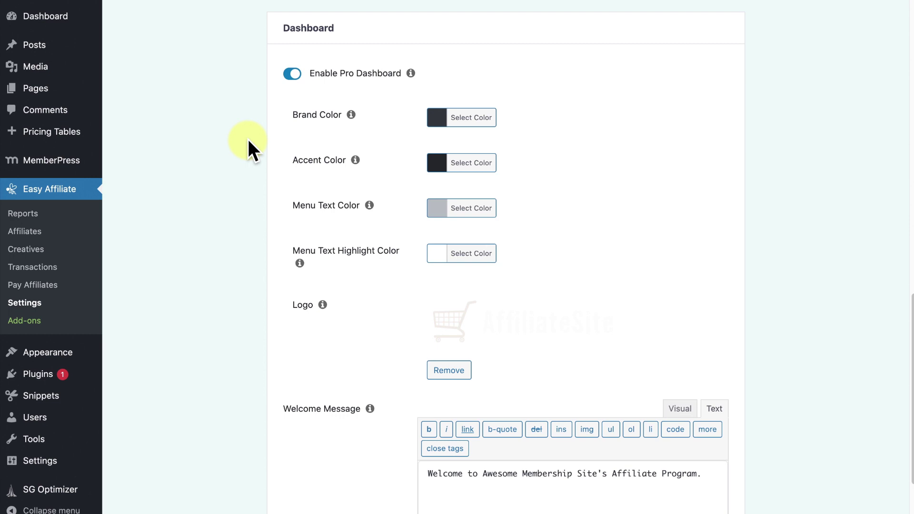
pyautogui.click(292, 73)
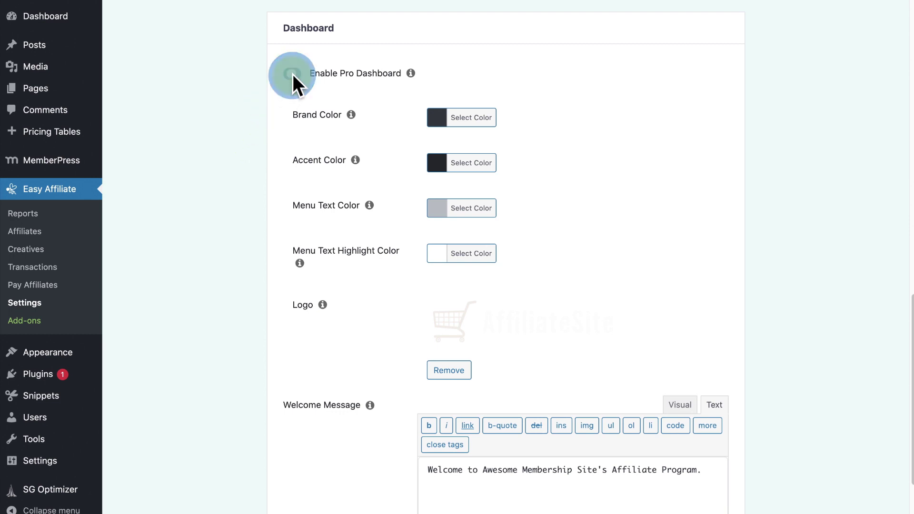
pyautogui.click(291, 173)
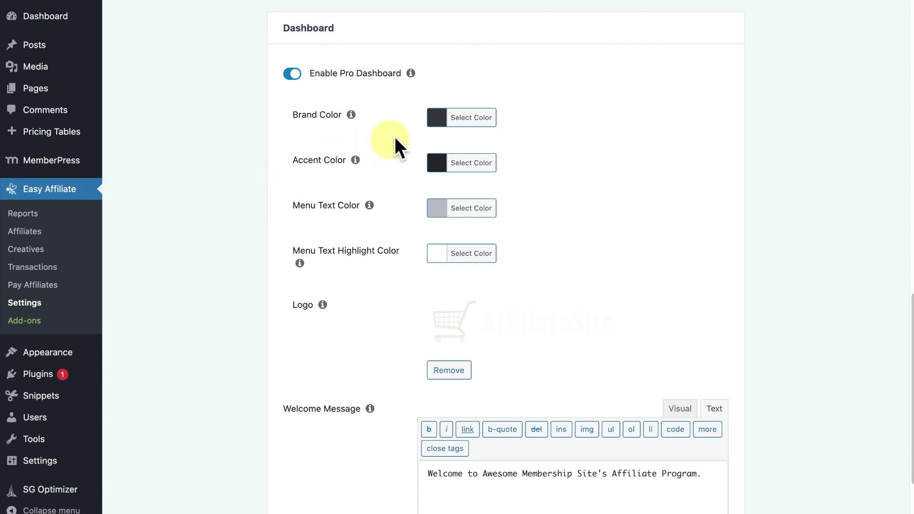
pyautogui.click(441, 120)
pyautogui.moveTo(500, 194); pyautogui.dragTo(495, 160)
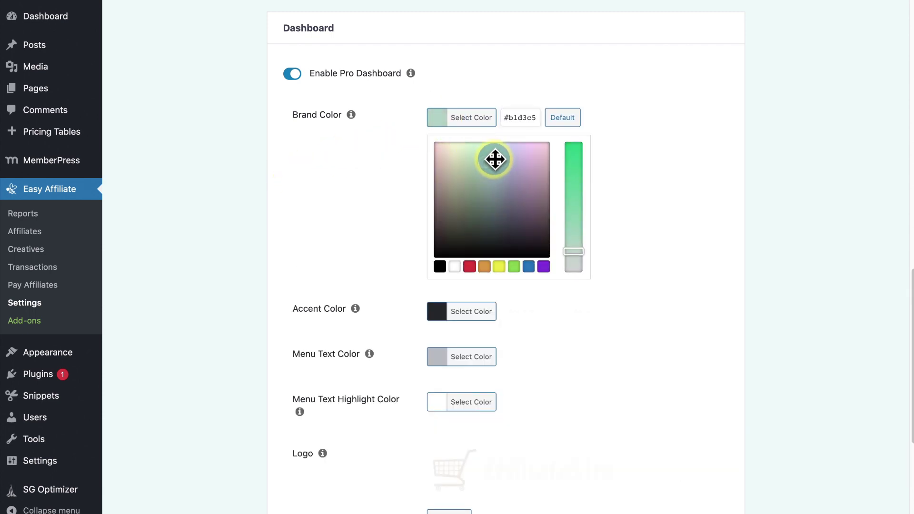
pyautogui.click(625, 205)
pyautogui.click(472, 163)
pyautogui.click(468, 259)
pyautogui.click(455, 312)
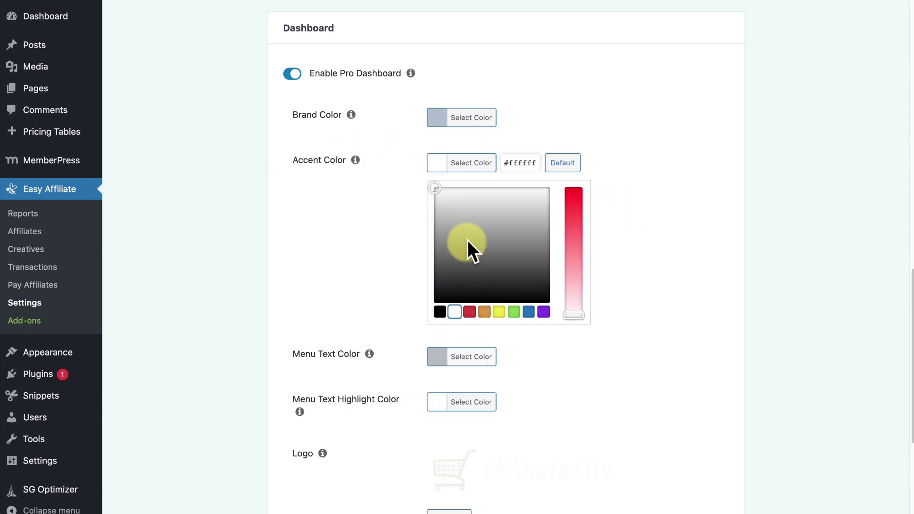
pyautogui.click(465, 333)
# Upload AffiliateSiteLogo.png and use it as the dashboard logo.
pyautogui.click(463, 305)
pyautogui.click(53, 38)
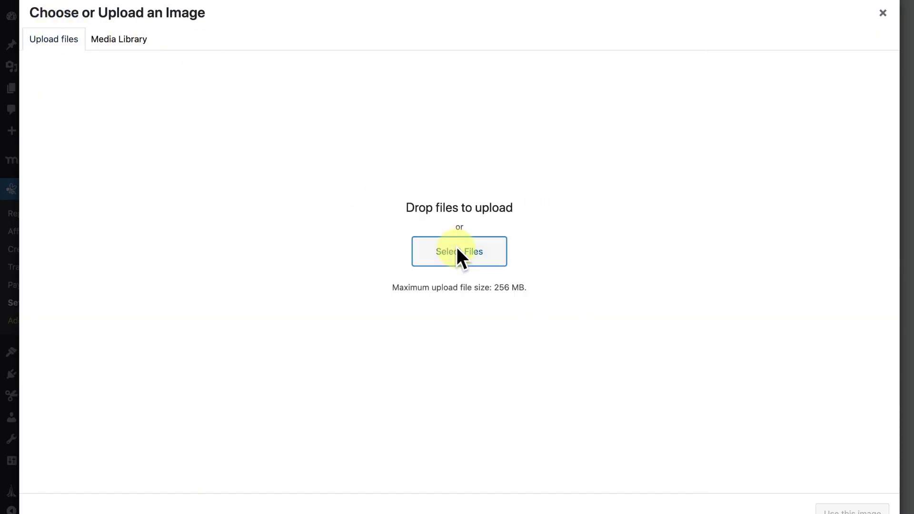
pyautogui.click(456, 251)
pyautogui.click(373, 9)
pyautogui.click(686, 251)
pyautogui.click(834, 508)
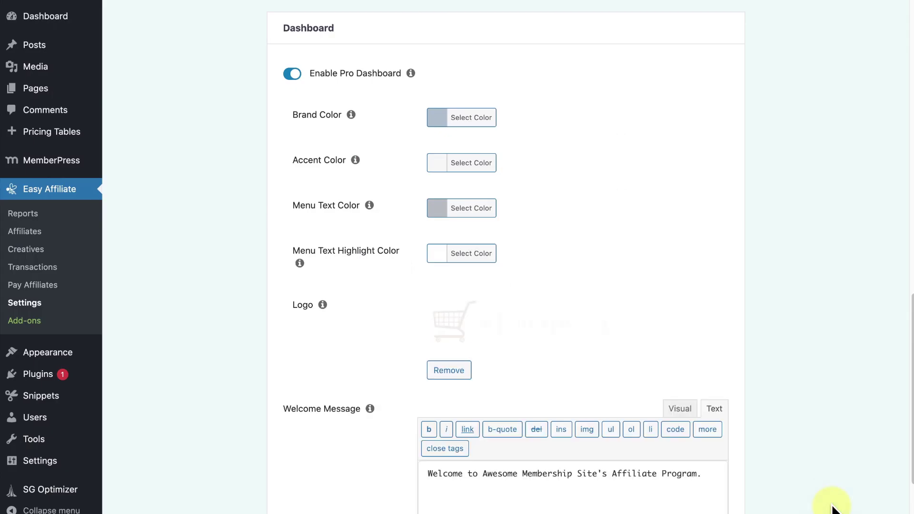
pyautogui.scroll(-5, 832, 510)
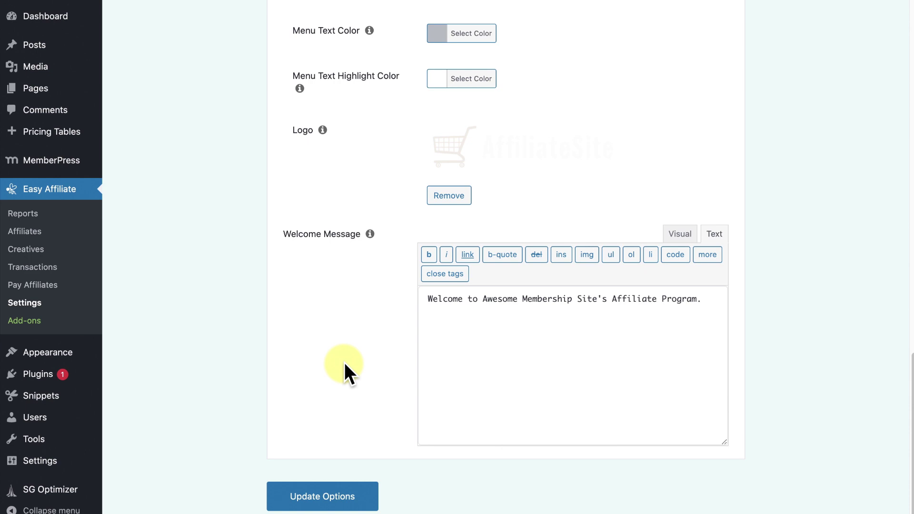
pyautogui.scroll(-1, 345, 362)
pyautogui.moveTo(62, 352)
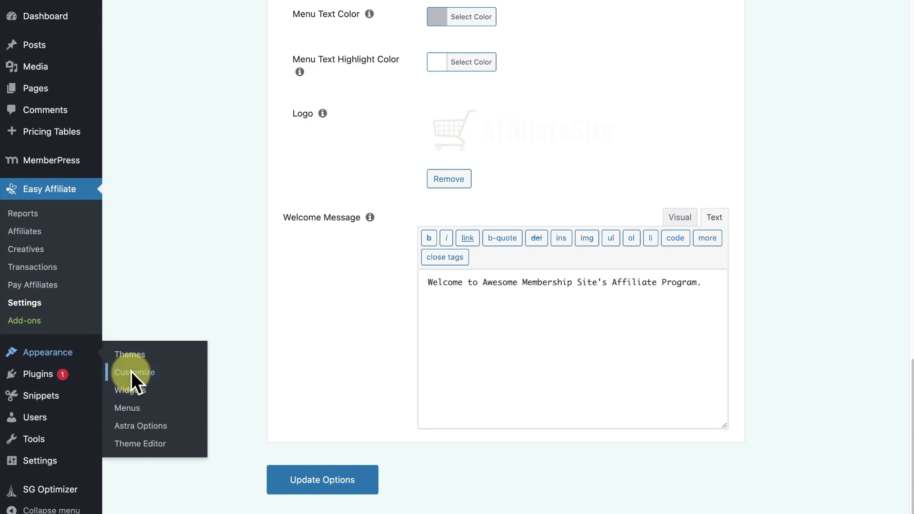
# In the Customizer's Easy Affiliate Pro Dashboard panel, set a blue brand colour and #106aa5 accent.
pyautogui.click(130, 373)
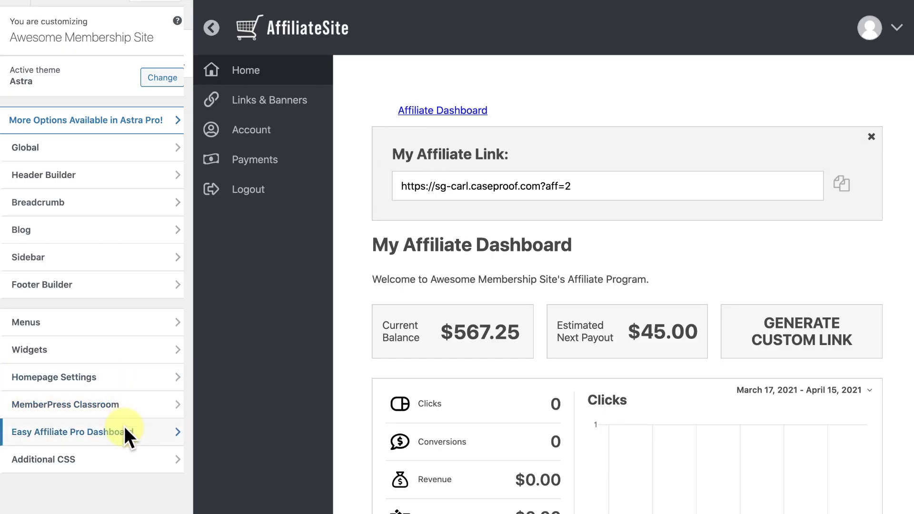
pyautogui.click(125, 428)
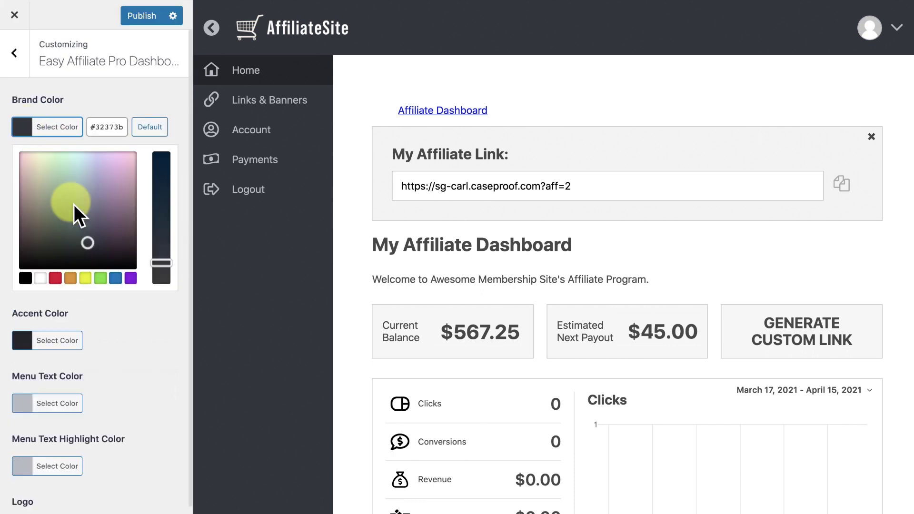
pyautogui.moveTo(75, 210)
pyautogui.mouseDown()
pyautogui.moveTo(92, 196)
pyautogui.moveTo(77, 198)
pyautogui.moveTo(88, 205)
pyautogui.mouseUp()
pyautogui.click(29, 340)
pyautogui.moveTo(101, 329); pyautogui.dragTo(87, 258)
# Make the menu text white and the menu text highlight #bcb32b.
pyautogui.click(53, 404)
pyautogui.moveTo(98, 321); pyautogui.dragTo(90, 302)
pyautogui.click(40, 402)
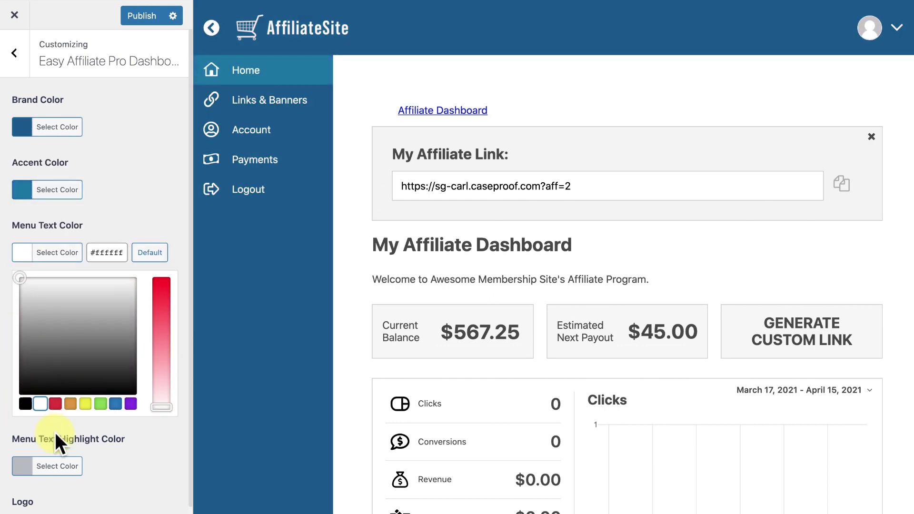
pyautogui.click(52, 465)
pyautogui.click(71, 466)
pyautogui.moveTo(32, 357); pyautogui.dragTo(37, 371)
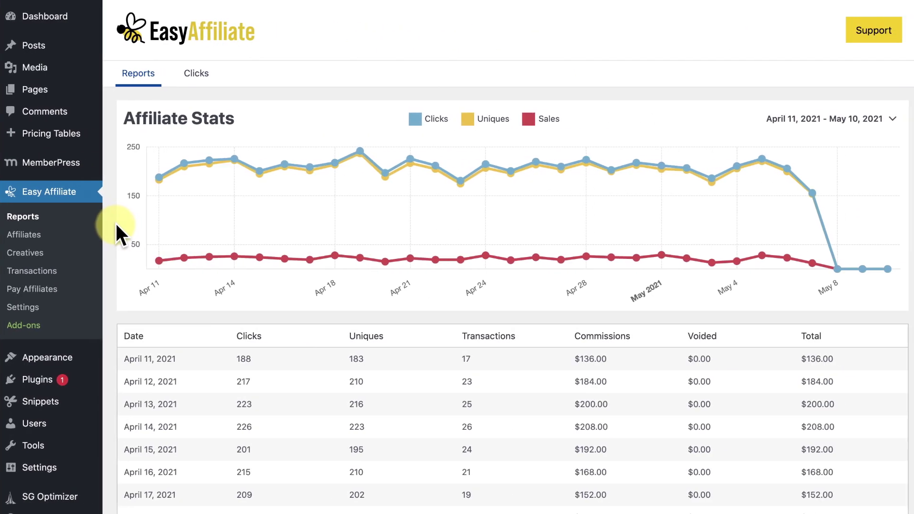
# Trash the older 1 Billion Promo text link creative (ID 394) from the Creatives list.
pyautogui.click(26, 256)
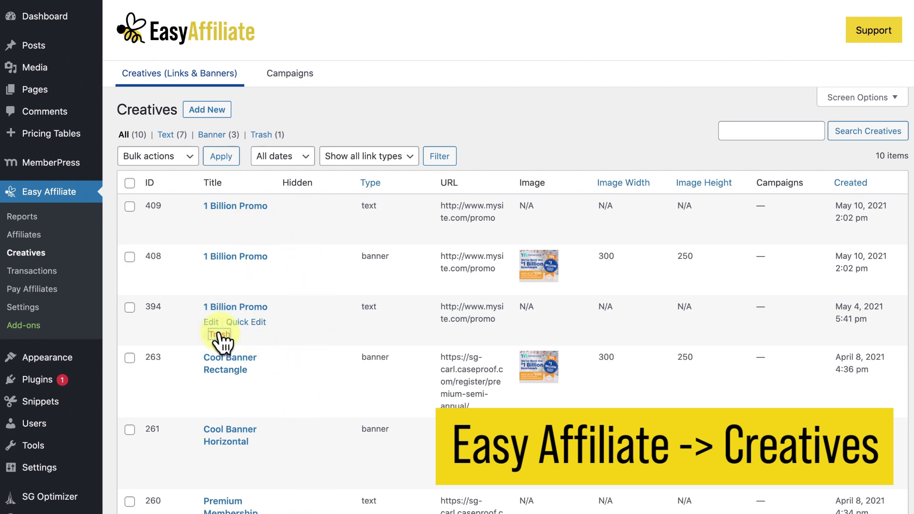
pyautogui.click(220, 334)
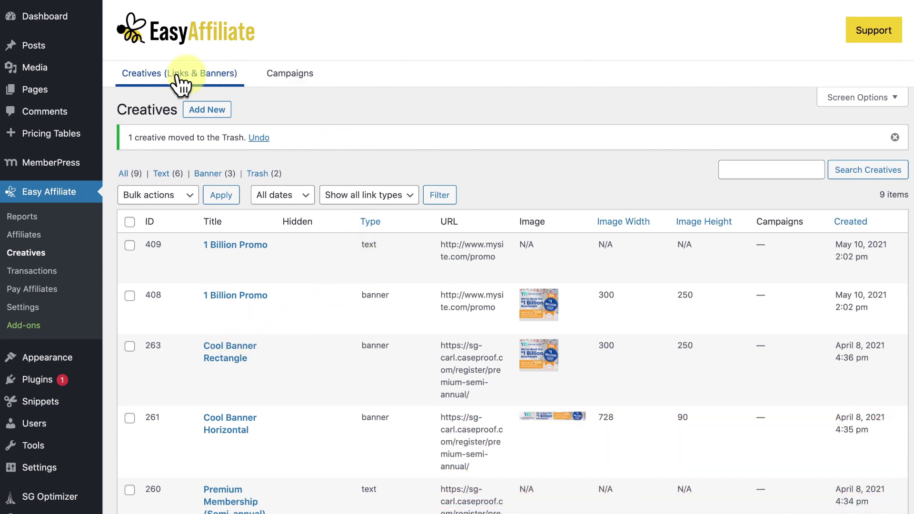